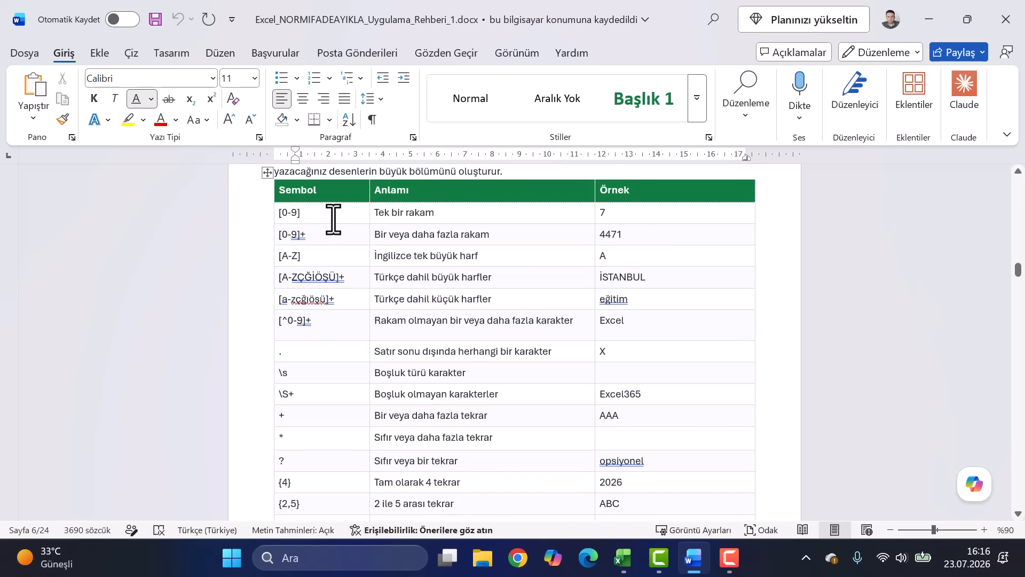
Review the regex symbol table and the number extraction examples in the NORMİFADEAYIKLA guide
{"action": "left_click_drag", "start_coordinate": [342, 225], "coordinate": [435, 298]}
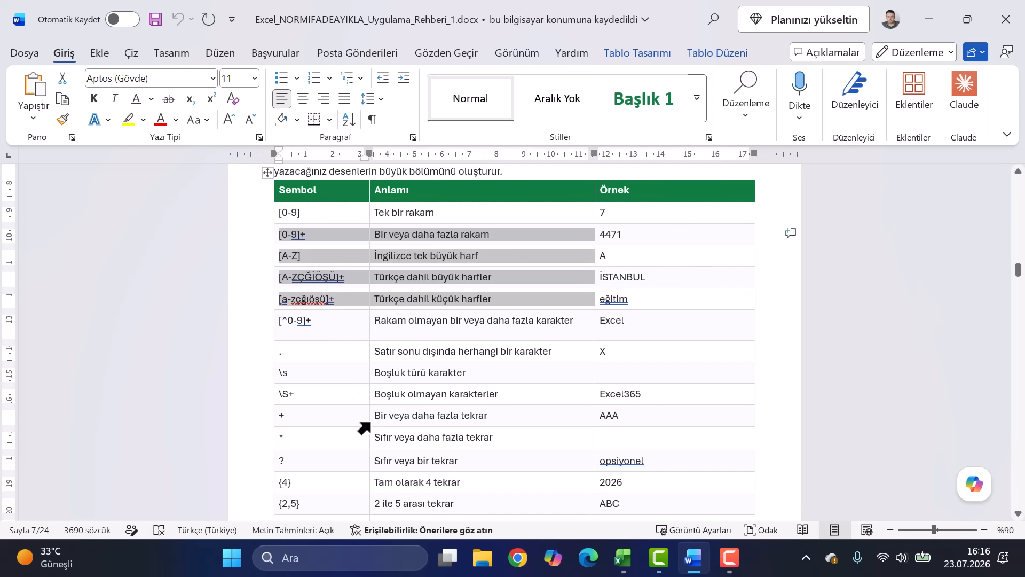
{"action": "scroll", "coordinate": [364, 427], "scroll_direction": "down", "scroll_amount": 1}
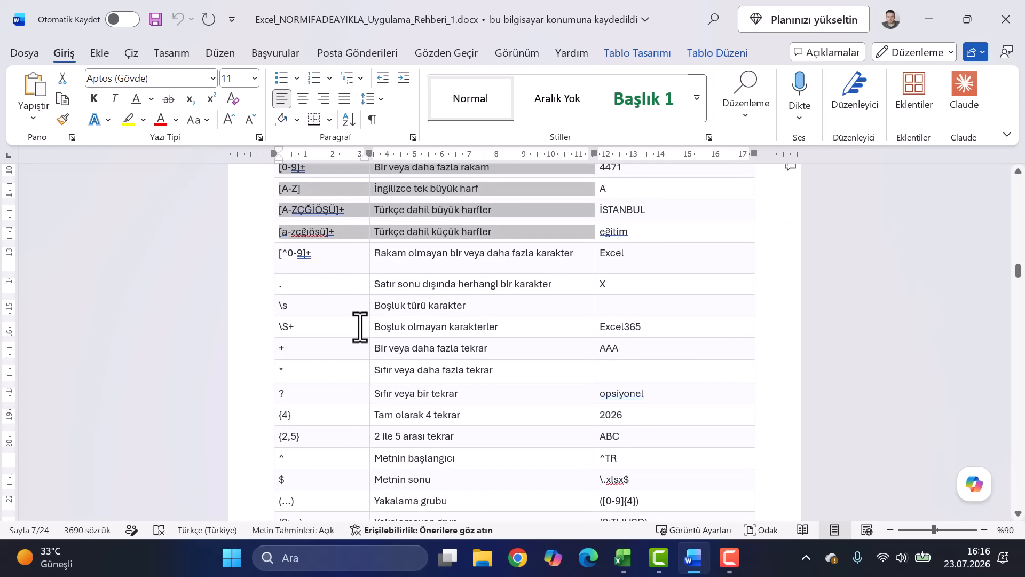
{"action": "scroll", "coordinate": [360, 327], "scroll_direction": "down", "scroll_amount": 5}
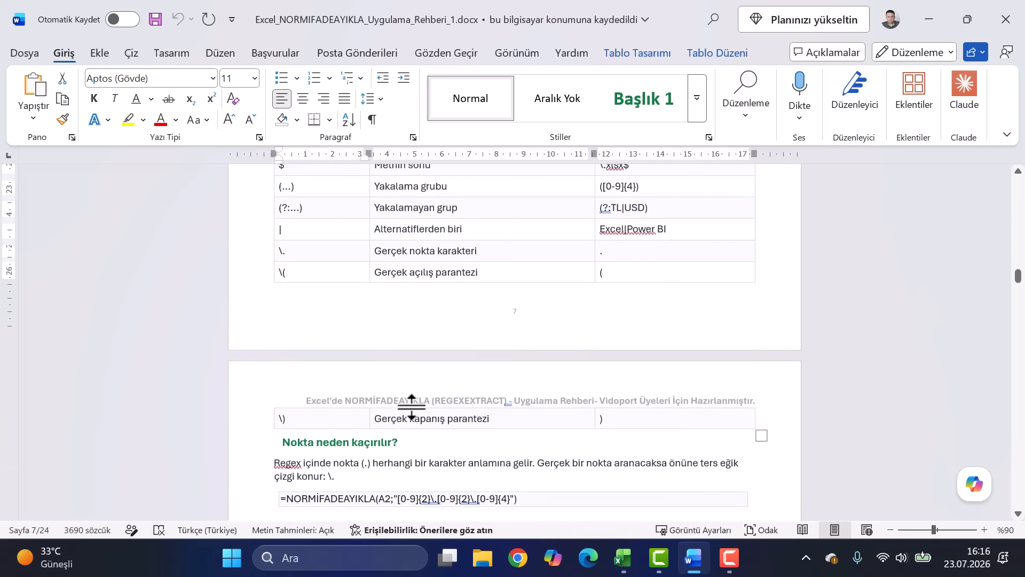
{"action": "scroll", "coordinate": [412, 407], "scroll_direction": "down", "scroll_amount": 8}
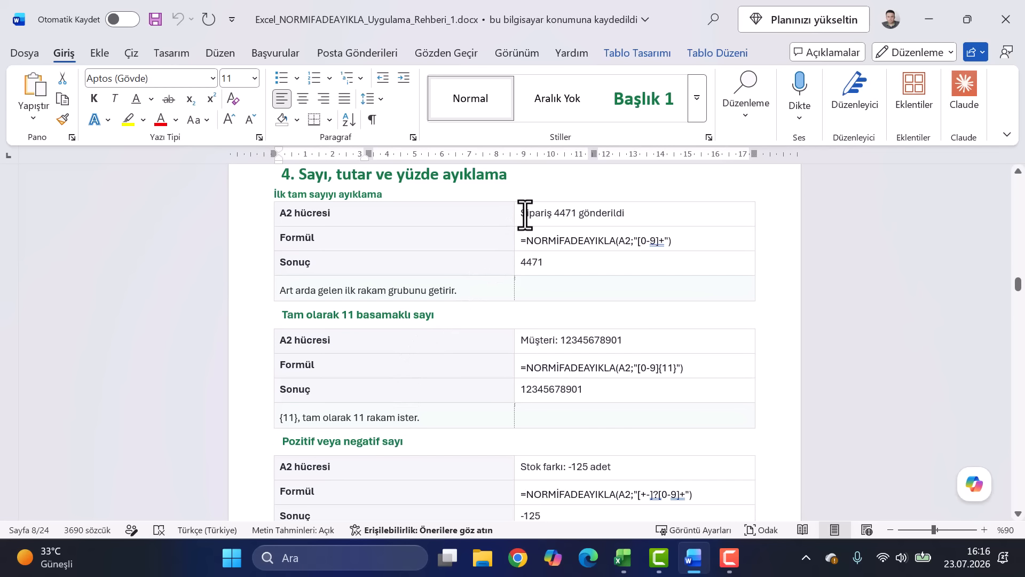
{"action": "left_click_drag", "start_coordinate": [525, 213], "coordinate": [602, 216]}
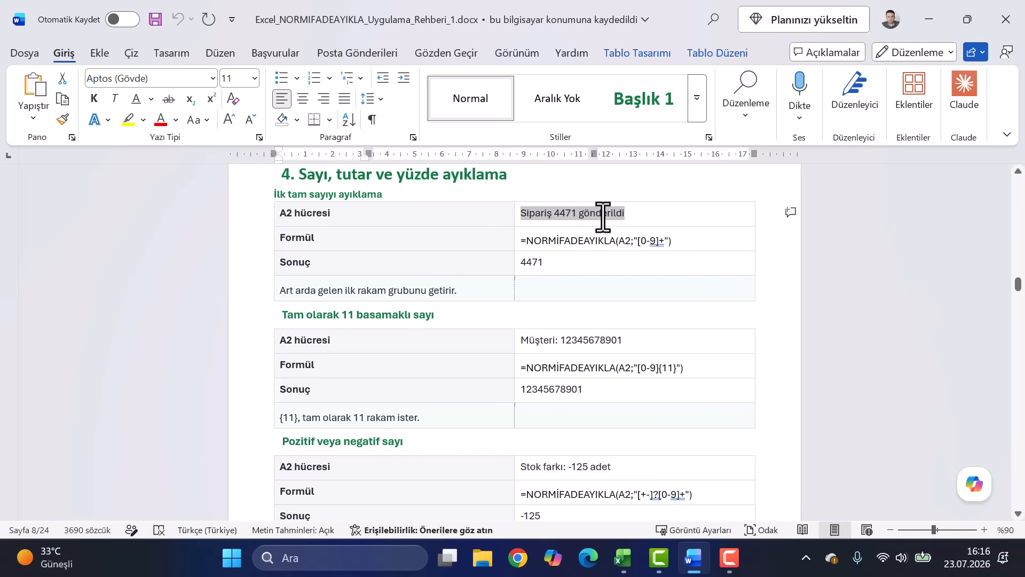
{"action": "left_click", "coordinate": [560, 214]}
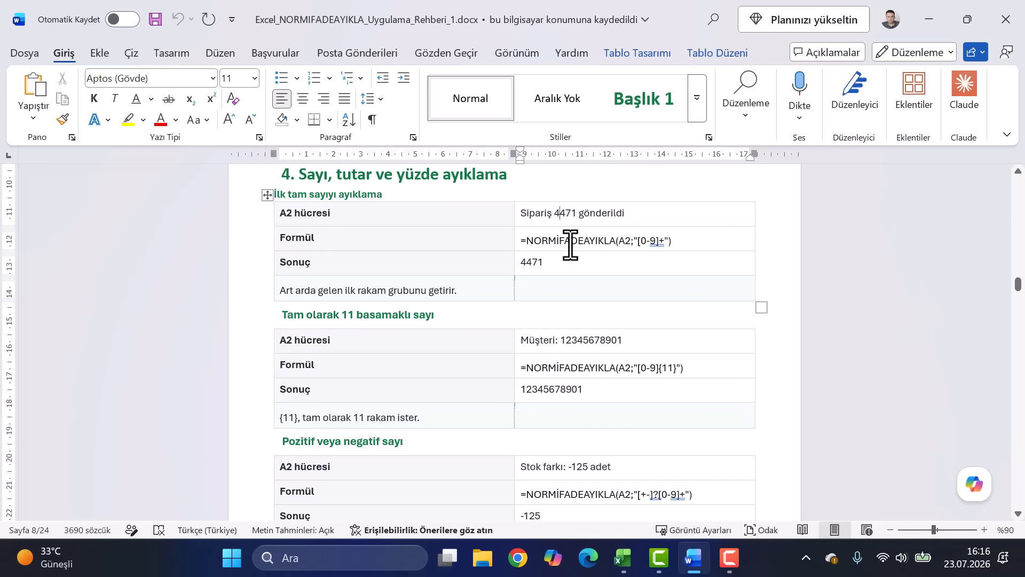
{"action": "scroll", "coordinate": [473, 294], "scroll_direction": "down", "scroll_amount": 3}
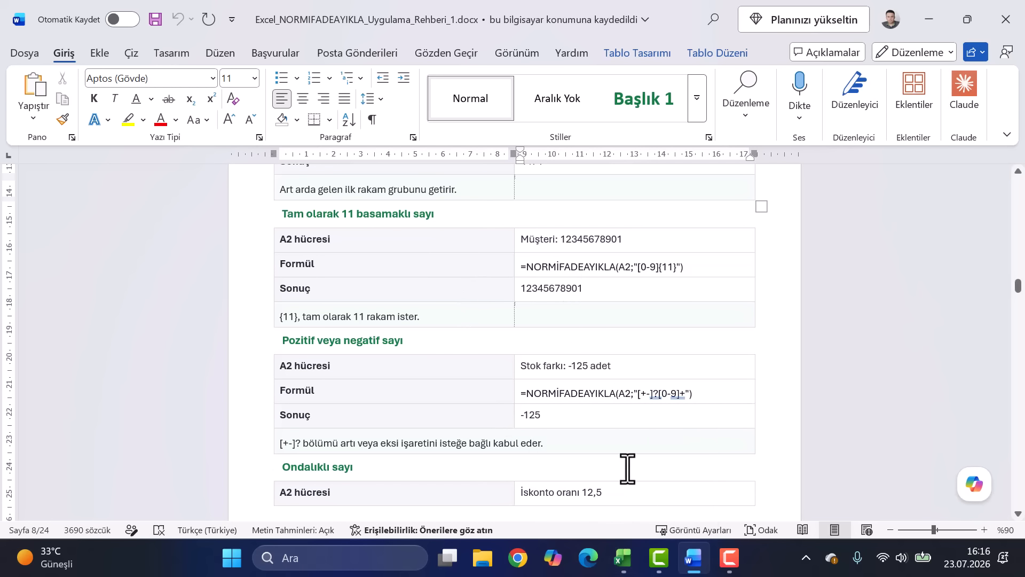
Switch to the Kitap2 workbook in Excel and go to the first entry of the Referans list in column A
{"action": "left_click", "coordinate": [623, 558]}
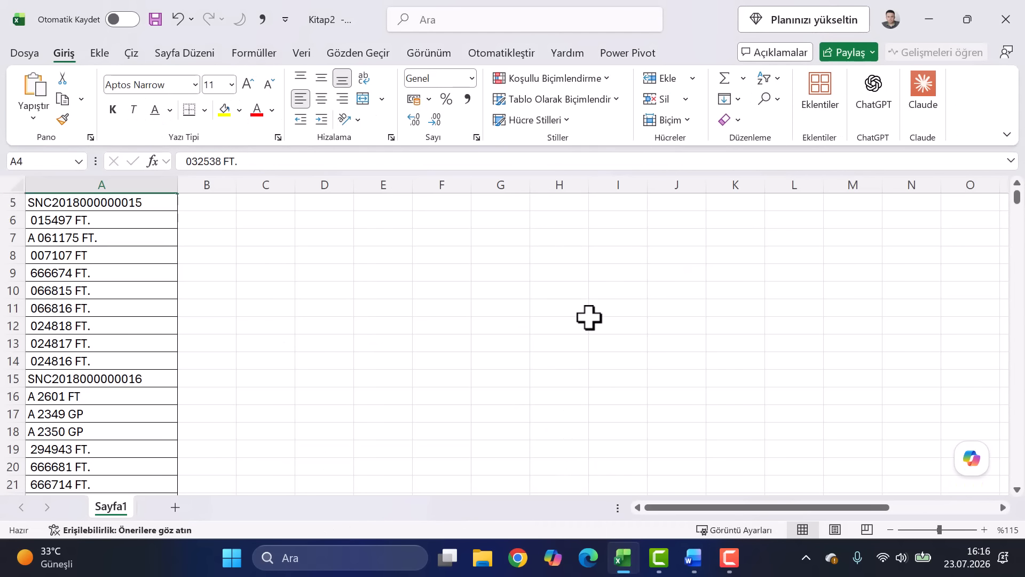
{"action": "scroll", "coordinate": [589, 317], "scroll_direction": "down", "scroll_amount": 3}
{"action": "left_click_drag", "start_coordinate": [707, 344], "coordinate": [592, 308]}
{"action": "scroll", "coordinate": [316, 349], "scroll_direction": "up", "scroll_amount": 5}
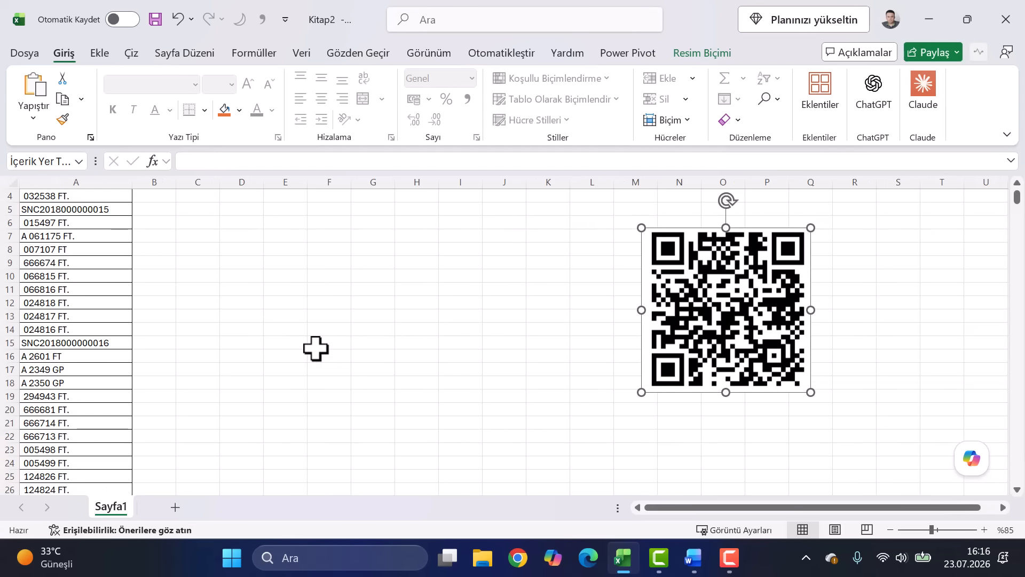
{"action": "scroll", "coordinate": [268, 352], "scroll_direction": "up", "scroll_amount": 3}
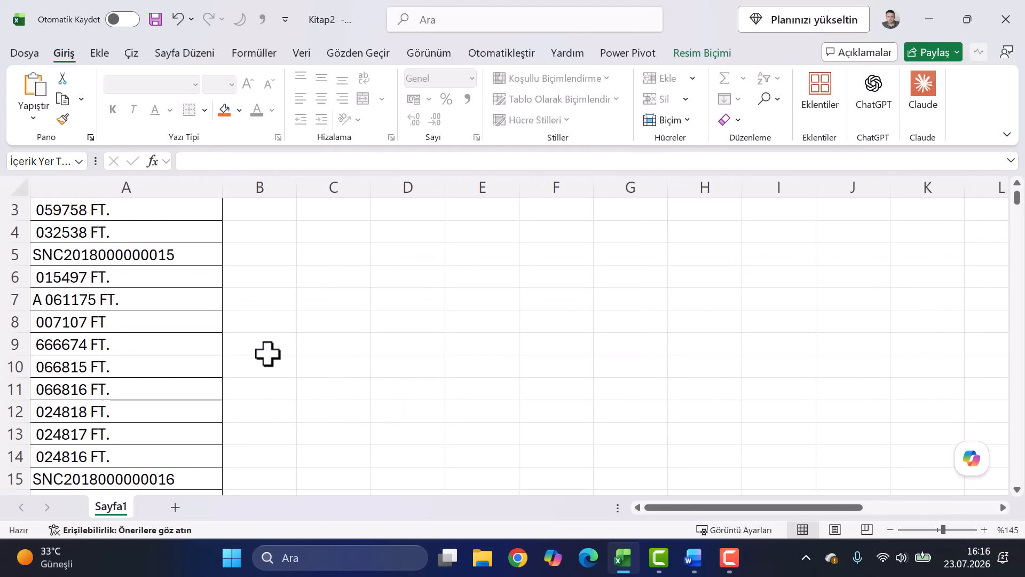
{"action": "left_click", "coordinate": [268, 228]}
{"action": "left_click", "coordinate": [150, 258]}
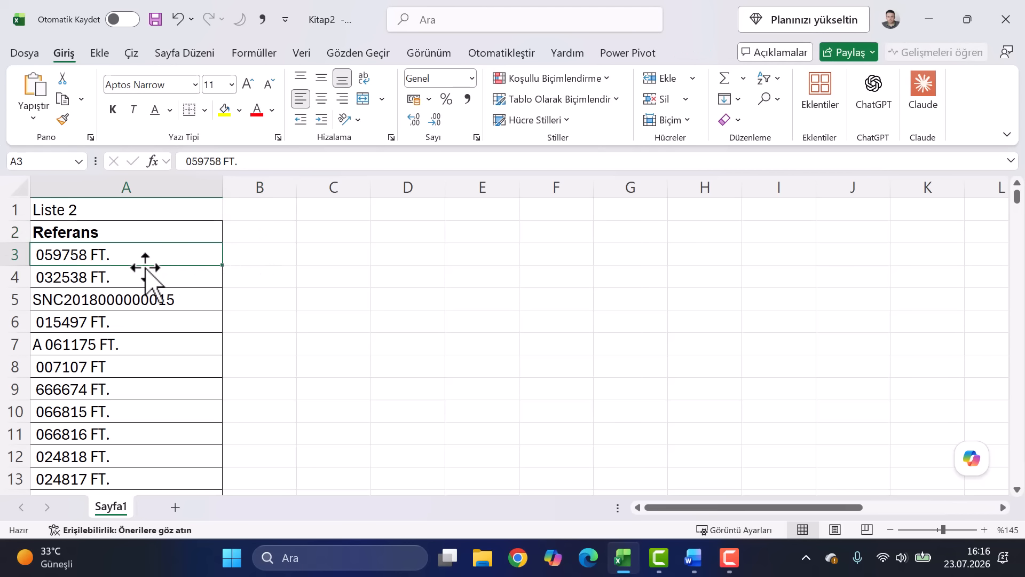
Enter the formula =NORMİFADEAYIKLA(A3;[0-9]) in cell B3, referencing the first Referans entry
{"action": "left_click", "coordinate": [265, 259]}
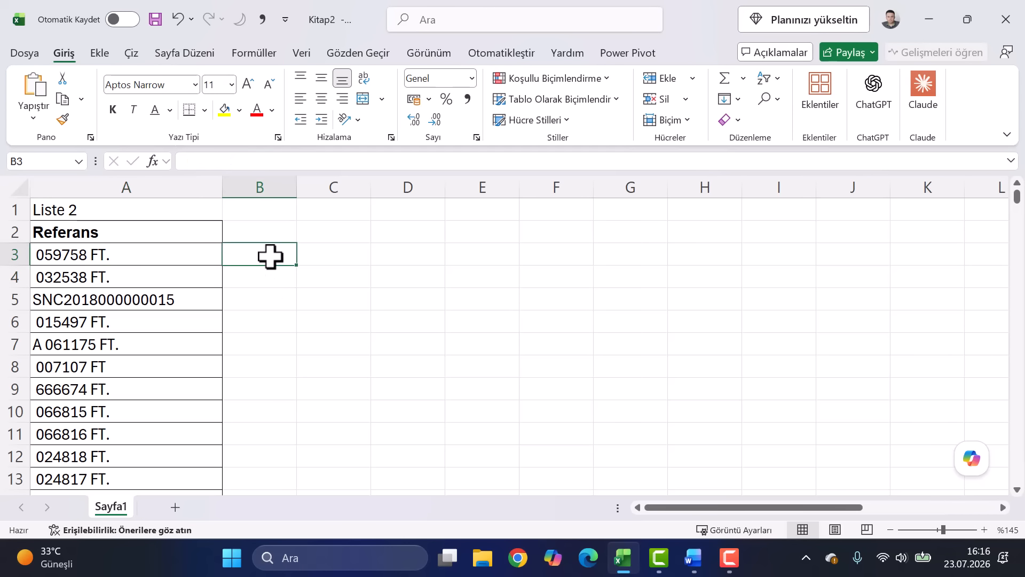
{"action": "type", "text": "=norm"}
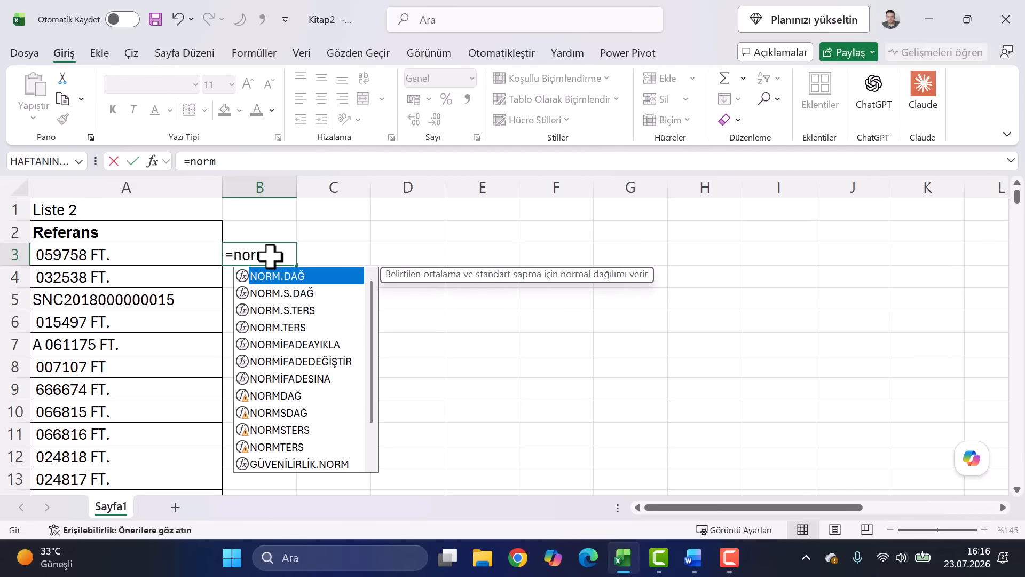
{"action": "key", "text": "Down"}
{"action": "key", "text": "Down"}
{"action": "key", "text": "Down"}
{"action": "key", "text": "Down"}
{"action": "key", "text": "Tab"}
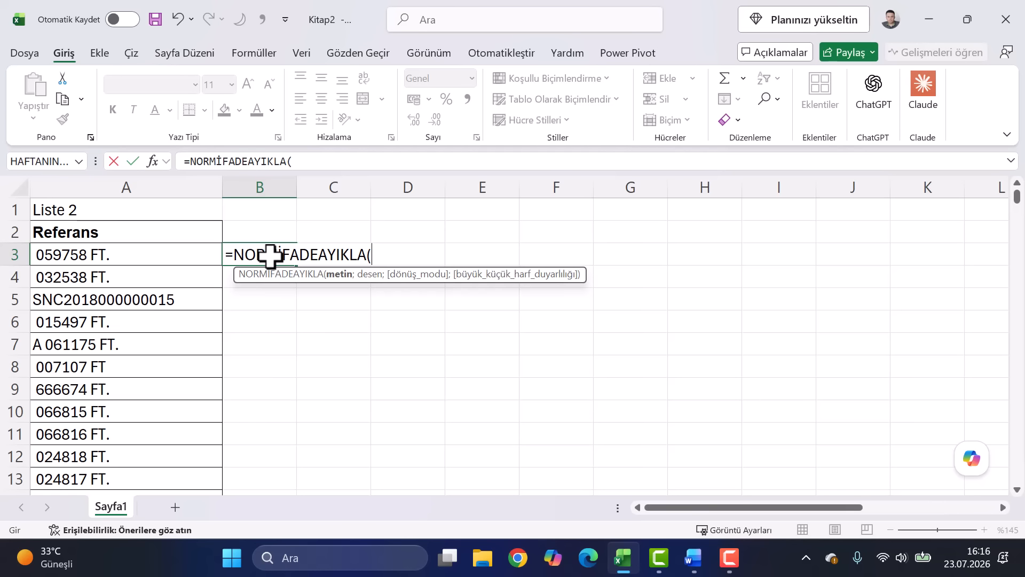
{"action": "left_click", "coordinate": [128, 260]}
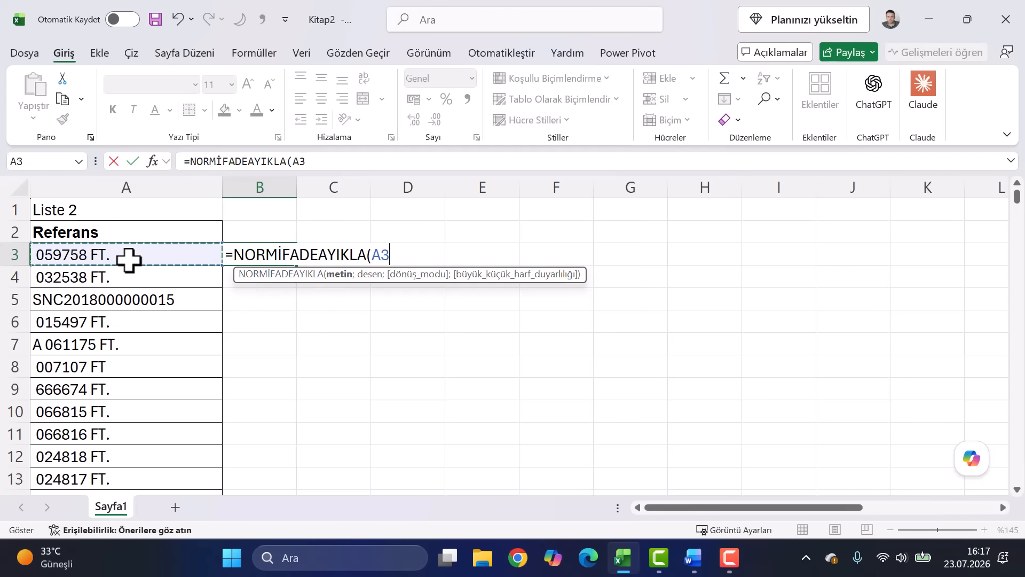
{"action": "type", "text": ";[0-9"}
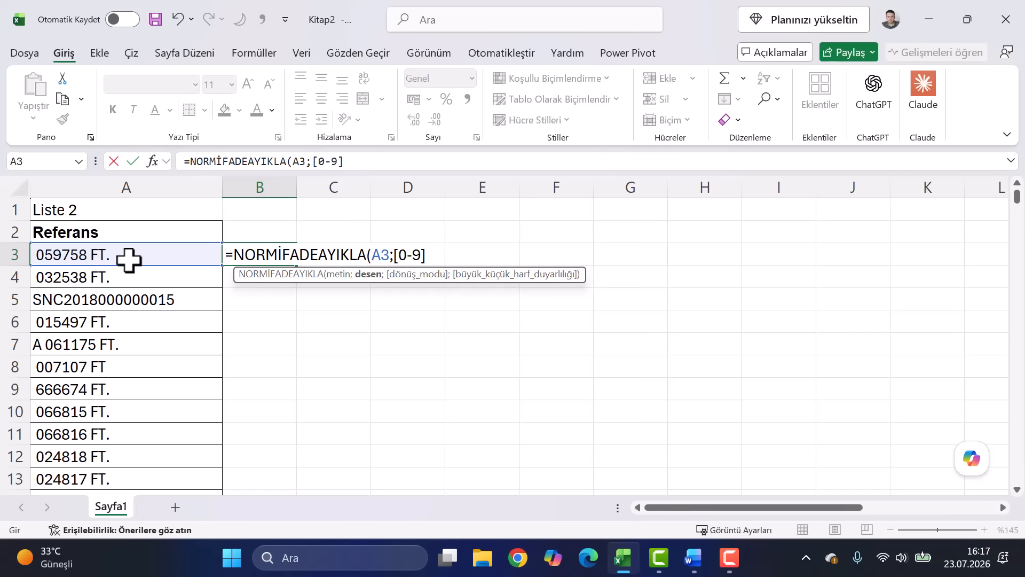
{"action": "type", "text": ")"}
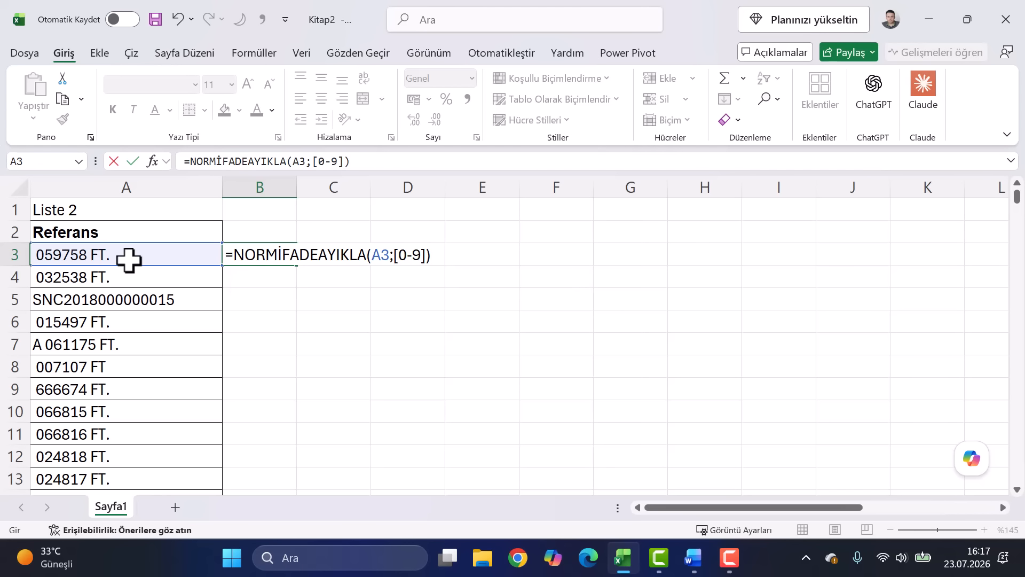
{"action": "key", "text": "Return"}
{"action": "key", "text": "Return"}
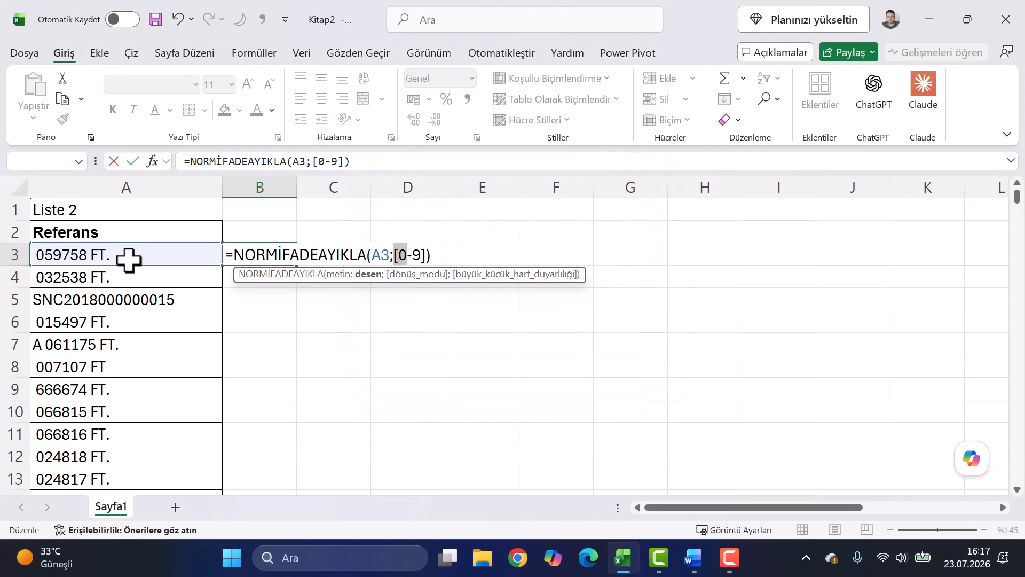
Enclose the [0-9] pattern in B3 in double quotation marks and fill the formula down column B alongside the Referans list
{"action": "key", "text": "Left"}
{"action": "key", "text": "Left"}
{"action": "key", "text": "Left"}
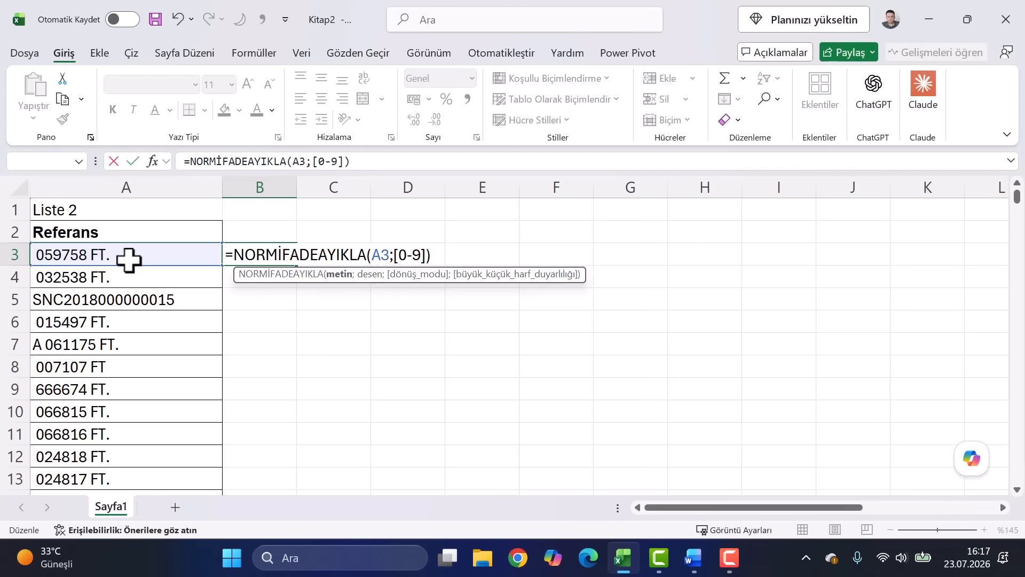
{"action": "key", "text": "Right"}
{"action": "type", "text": "\""}
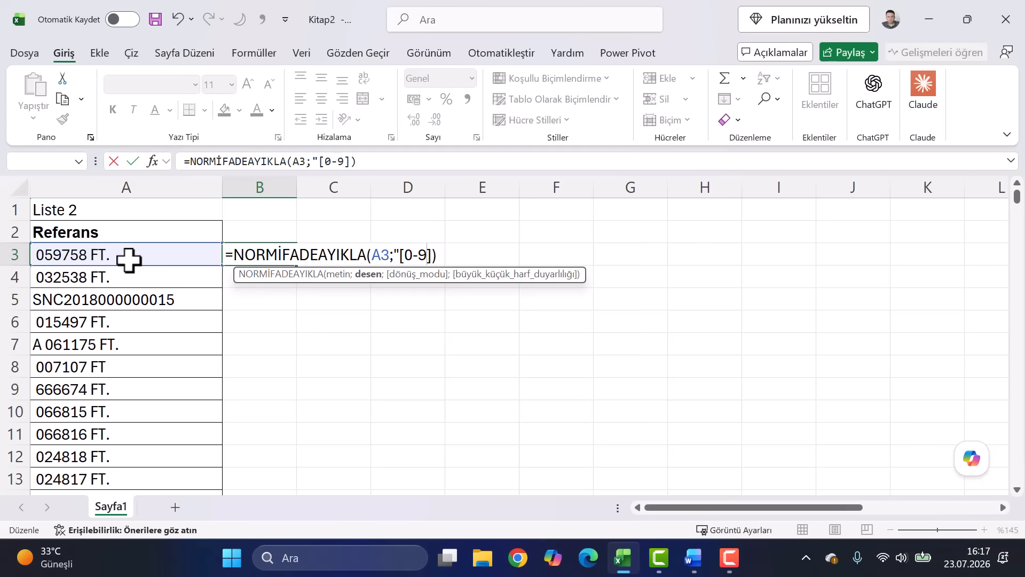
{"action": "key", "text": "Return"}
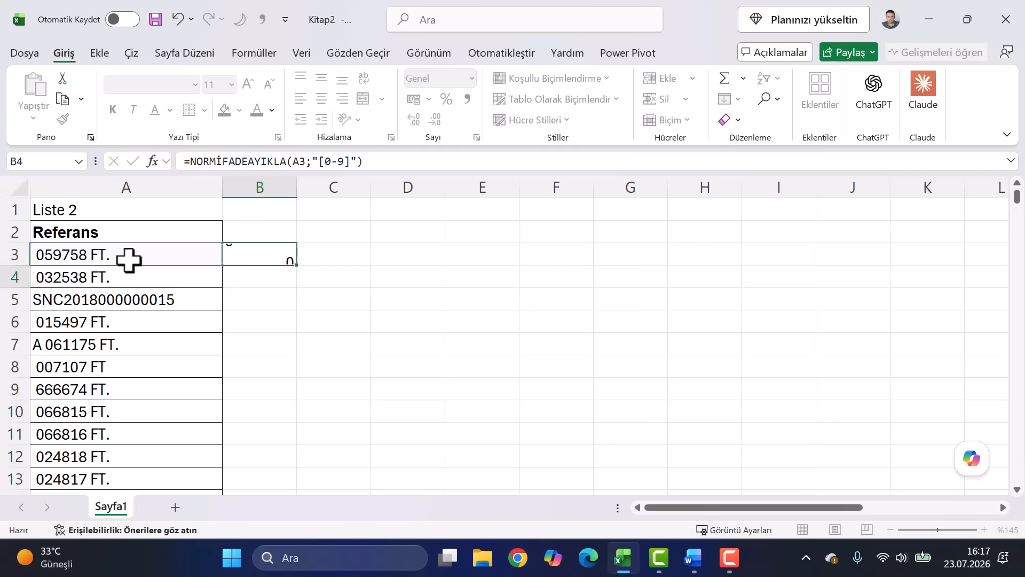
{"action": "left_click", "coordinate": [256, 256]}
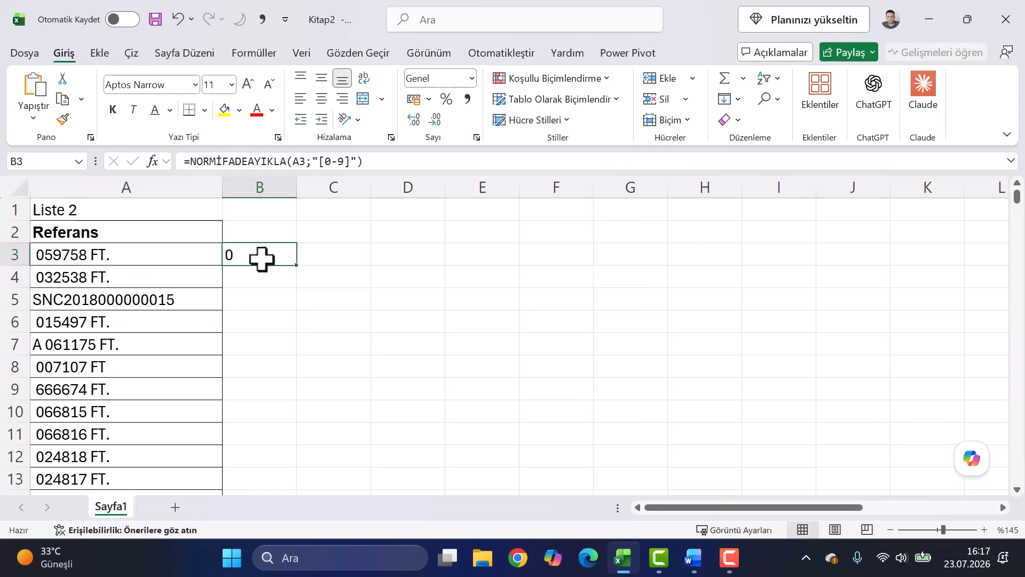
{"action": "double_click", "coordinate": [298, 265]}
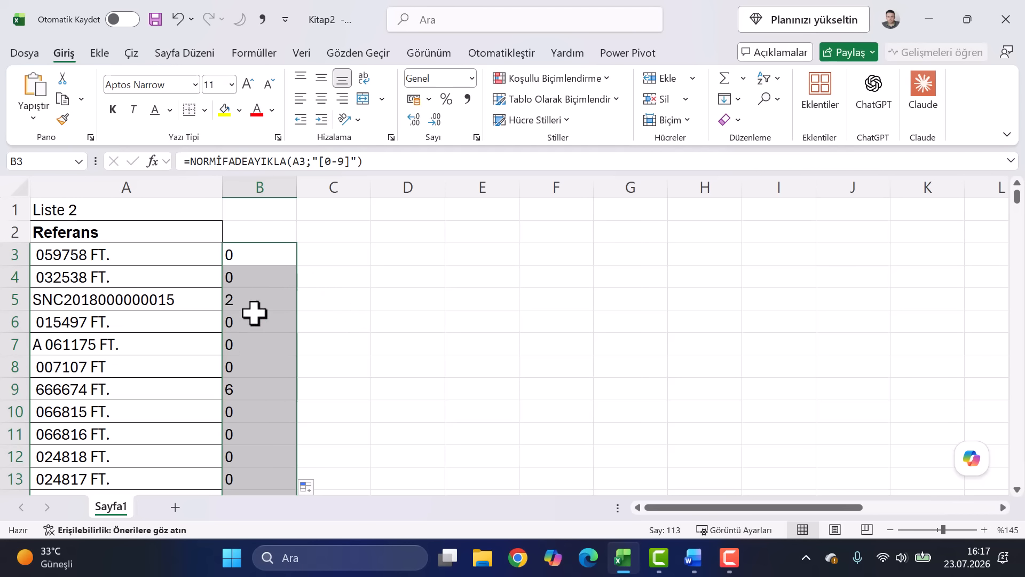
Change the pattern in B3 to "[0-9]+" and fill the updated formula down column B to the end of the list
{"action": "double_click", "coordinate": [239, 255]}
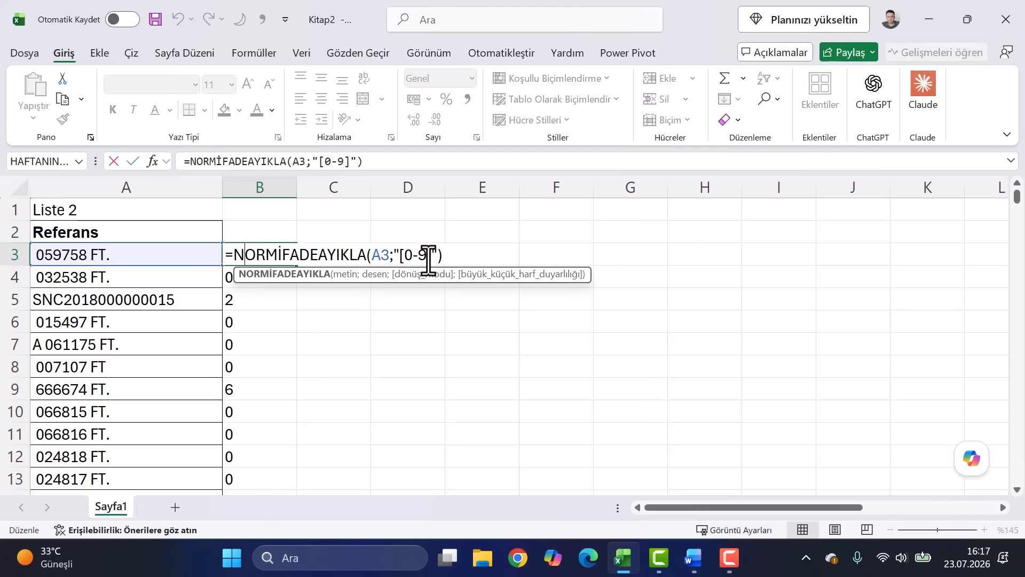
{"action": "left_click", "coordinate": [431, 255]}
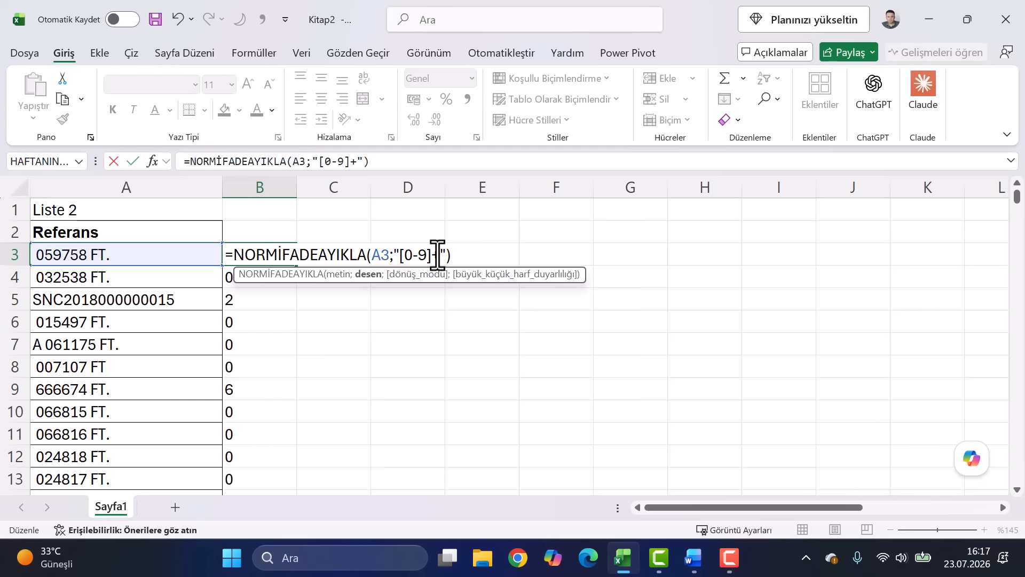
{"action": "key", "text": "Return"}
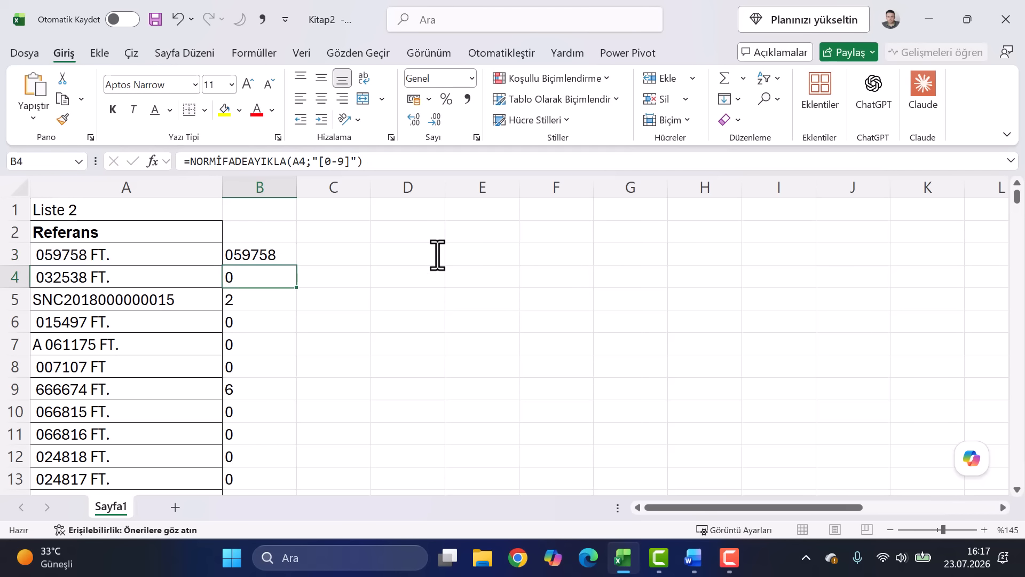
{"action": "left_click", "coordinate": [268, 259]}
{"action": "double_click", "coordinate": [295, 265]}
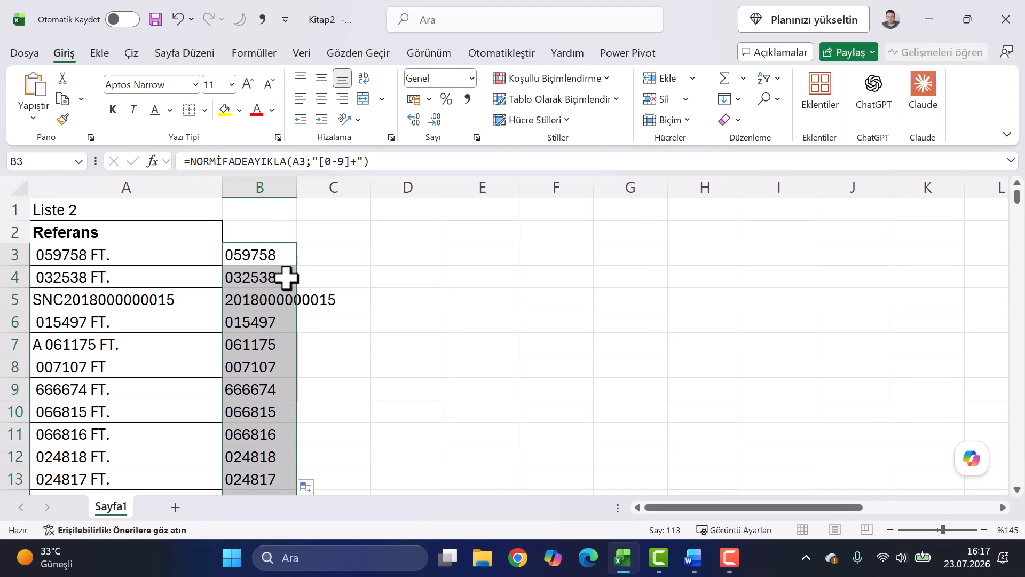
Compare the extracted numbers in column B with the Referans entries in column A throughout the list
{"action": "scroll", "coordinate": [107, 315], "scroll_direction": "down", "scroll_amount": 4}
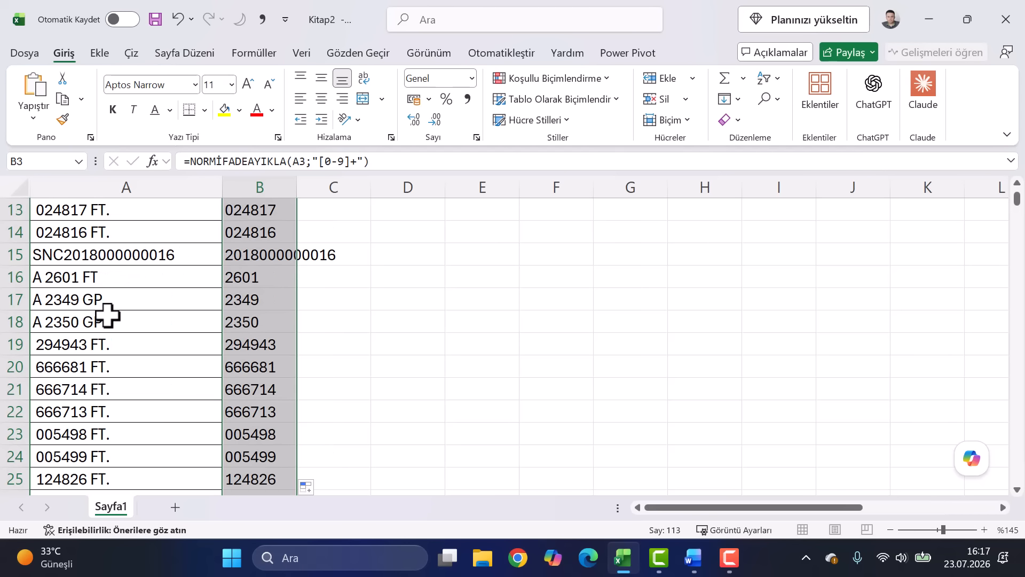
{"action": "scroll", "coordinate": [107, 315], "scroll_direction": "down", "scroll_amount": 4}
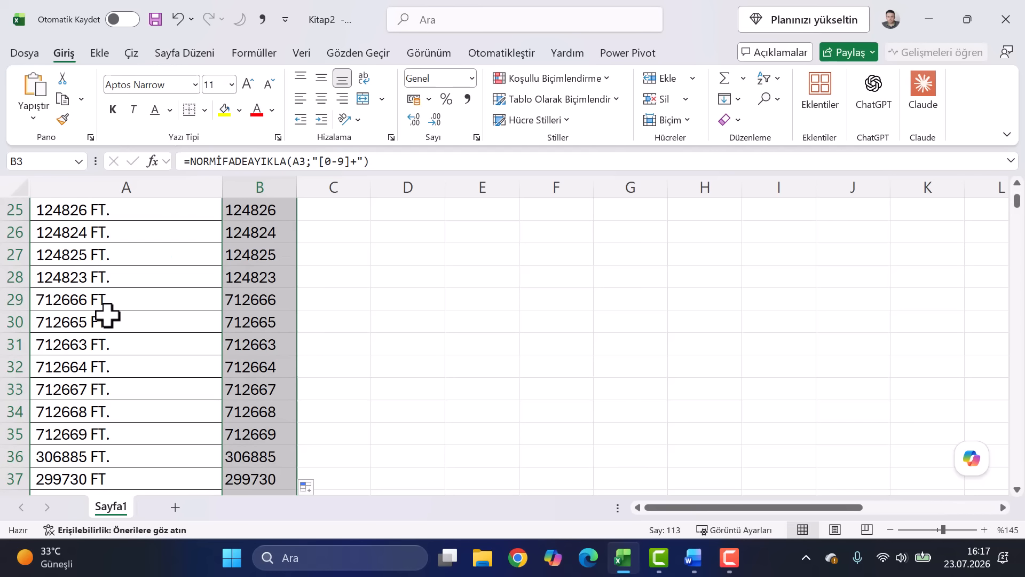
{"action": "scroll", "coordinate": [107, 316], "scroll_direction": "up", "scroll_amount": 6}
{"action": "left_click", "coordinate": [101, 279]}
{"action": "key", "text": "ctrl+shift+Down"}
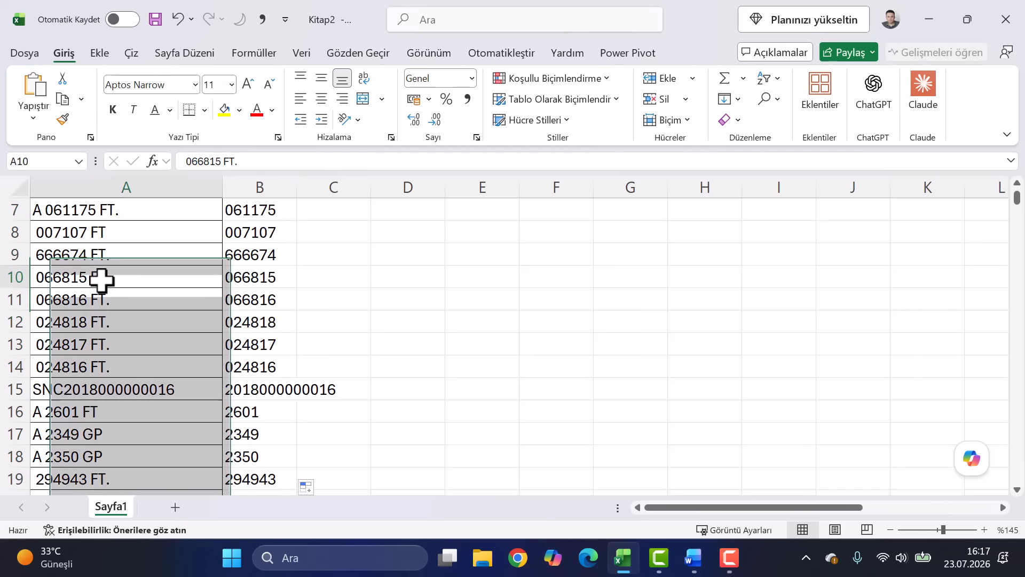
{"action": "left_click", "coordinate": [101, 279]}
{"action": "scroll", "coordinate": [102, 279], "scroll_direction": "up", "scroll_amount": 2}
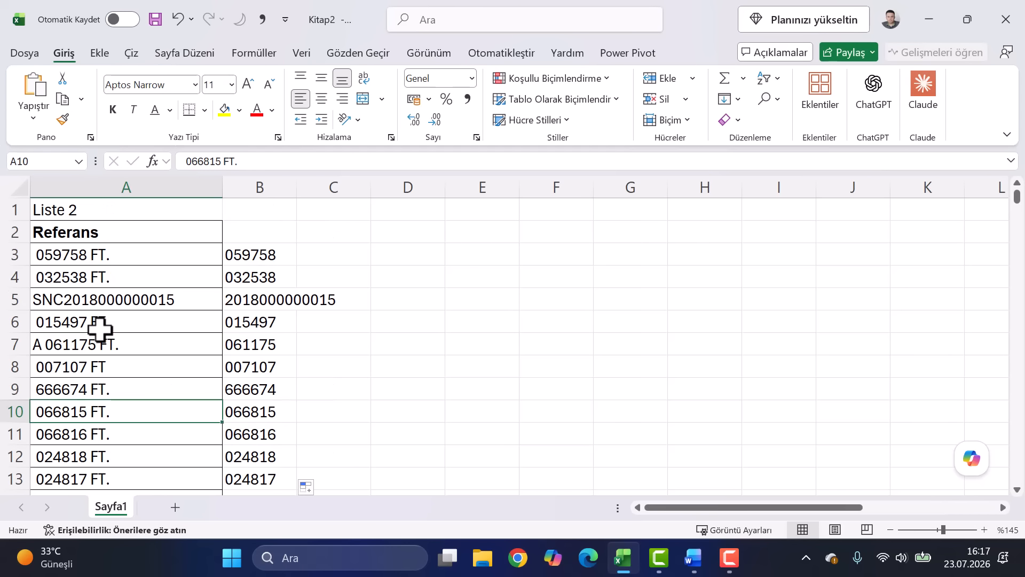
{"action": "left_click", "coordinate": [96, 365]}
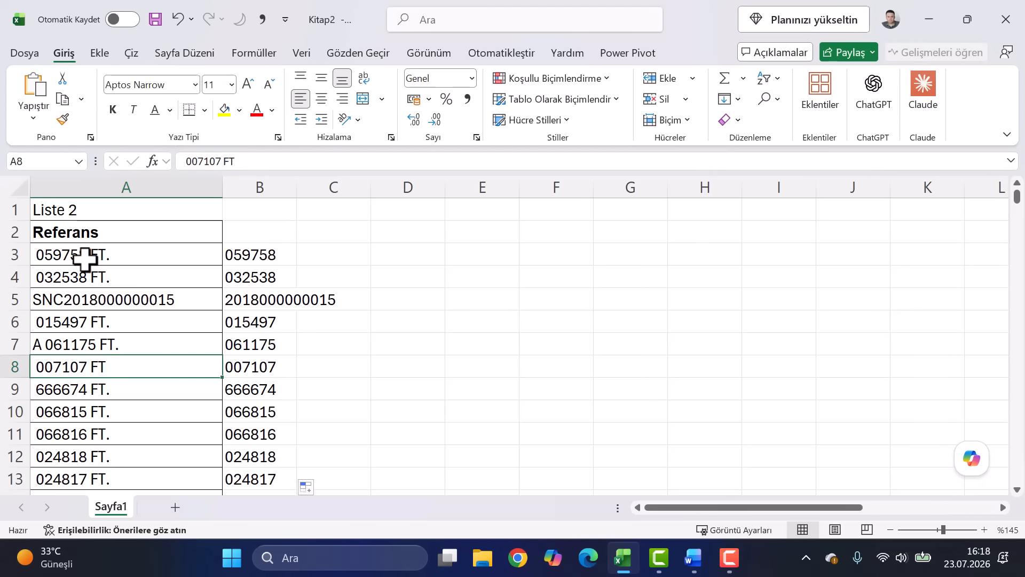
{"action": "scroll", "coordinate": [84, 259], "scroll_direction": "down", "scroll_amount": 5}
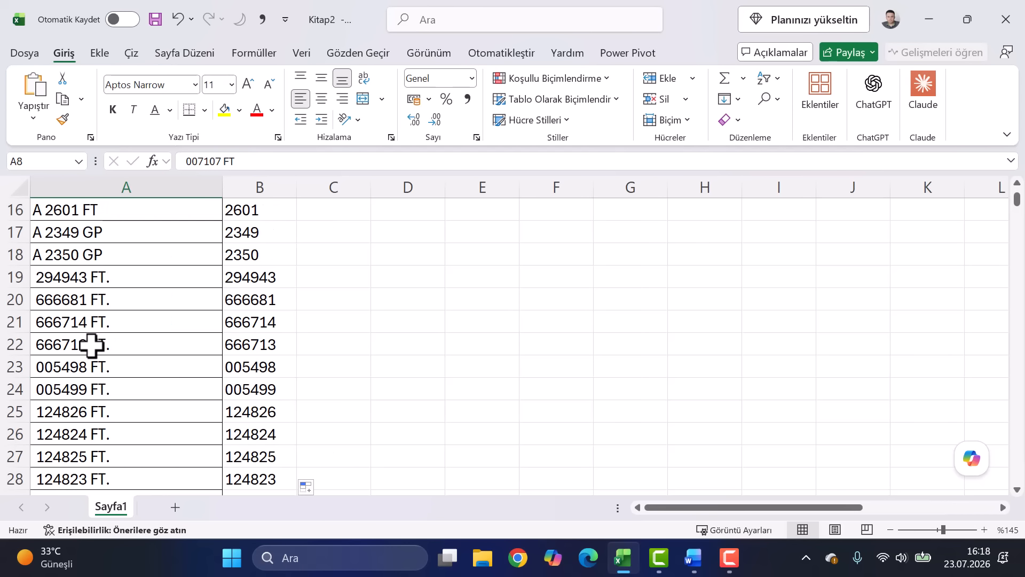
{"action": "scroll", "coordinate": [270, 314], "scroll_direction": "down", "scroll_amount": 4}
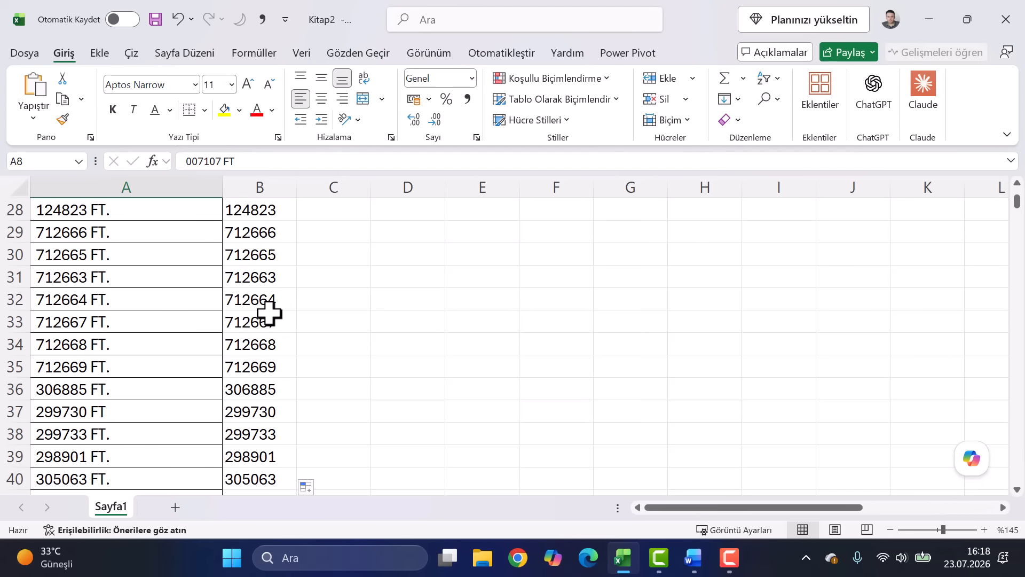
{"action": "scroll", "coordinate": [268, 315], "scroll_direction": "up", "scroll_amount": 9}
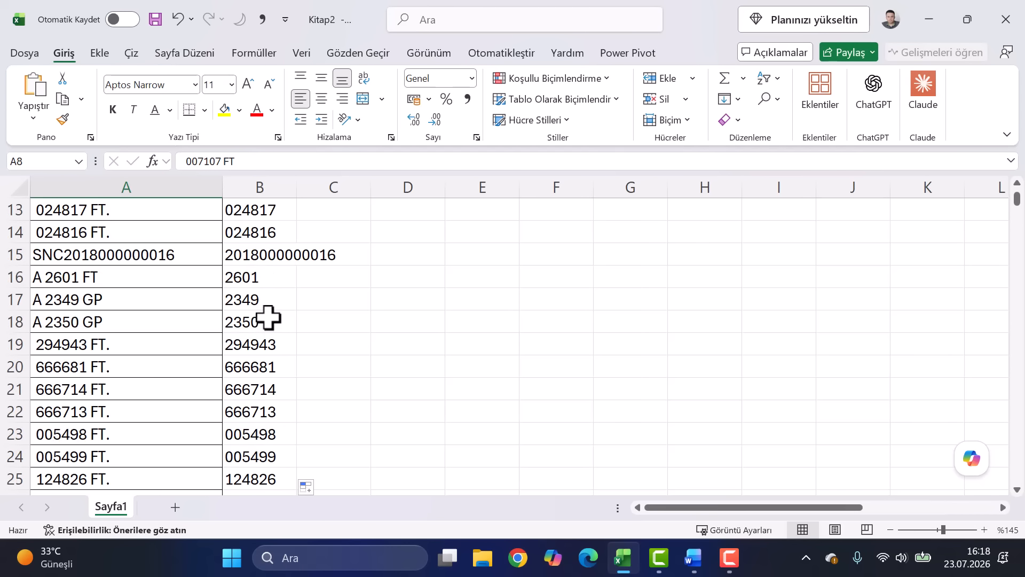
Switch to the Word guide Excel_NORMIFADEAYIKLA_Uygulama_Rehberi_1.docx and review its formula examples for extracting numbers, decimals and currency amounts
{"action": "left_click", "coordinate": [248, 252]}
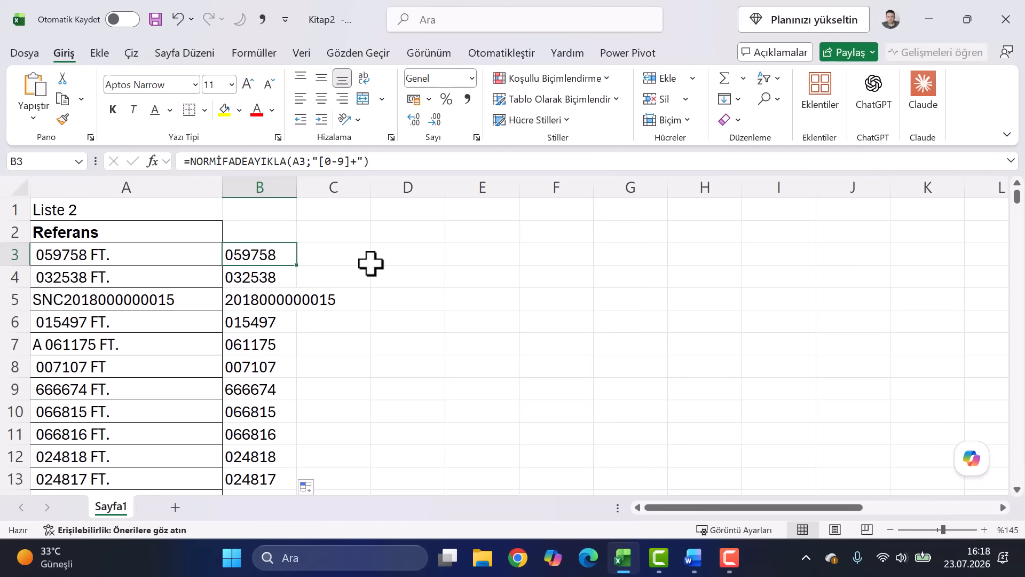
{"action": "left_click", "coordinate": [693, 558]}
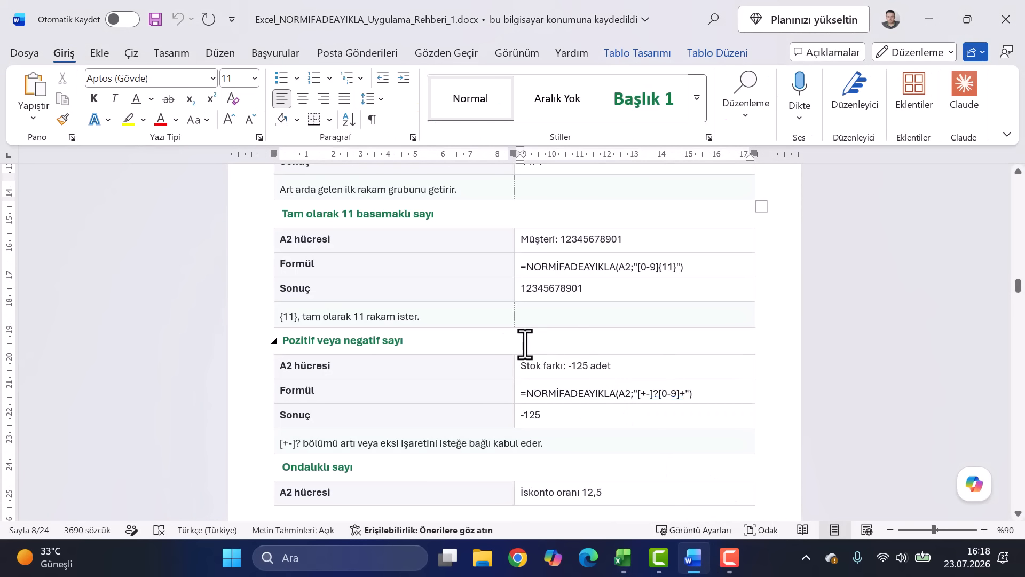
{"action": "scroll", "coordinate": [495, 306], "scroll_direction": "down", "scroll_amount": 1}
{"action": "scroll", "coordinate": [495, 306], "scroll_direction": "down", "scroll_amount": 10}
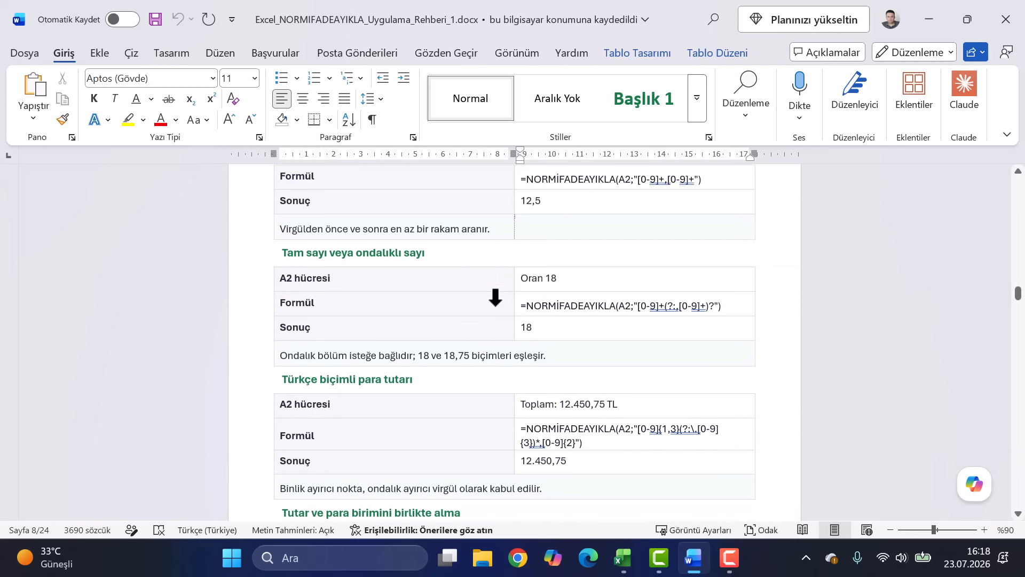
{"action": "scroll", "coordinate": [496, 298], "scroll_direction": "down", "scroll_amount": 5}
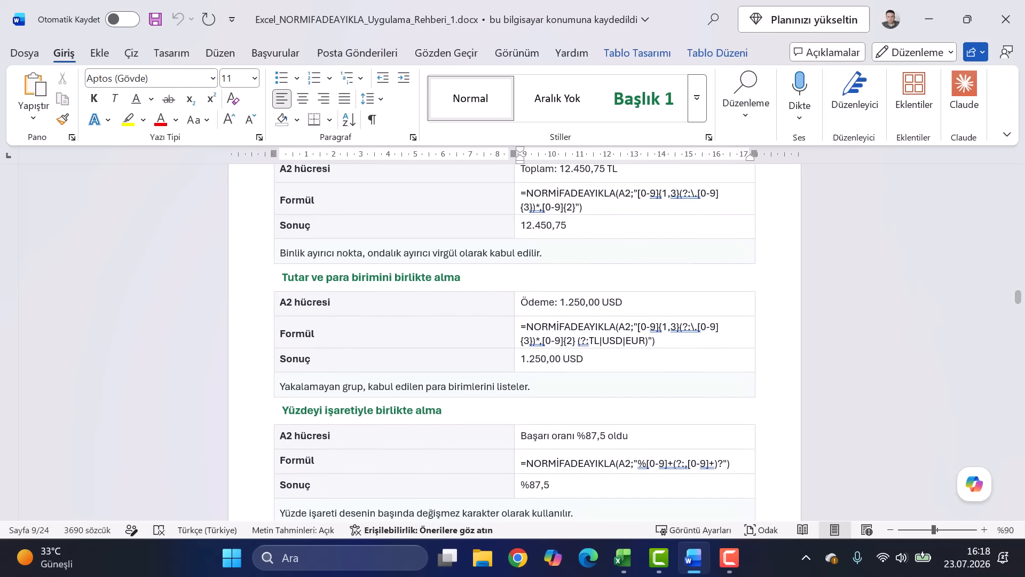
Go back to the guide's İçindekiler pages and review the topics listed under sections 3 and 4
{"action": "left_click_drag", "start_coordinate": [1020, 308], "coordinate": [1018, 195]}
{"action": "scroll", "coordinate": [430, 358], "scroll_direction": "down", "scroll_amount": 10}
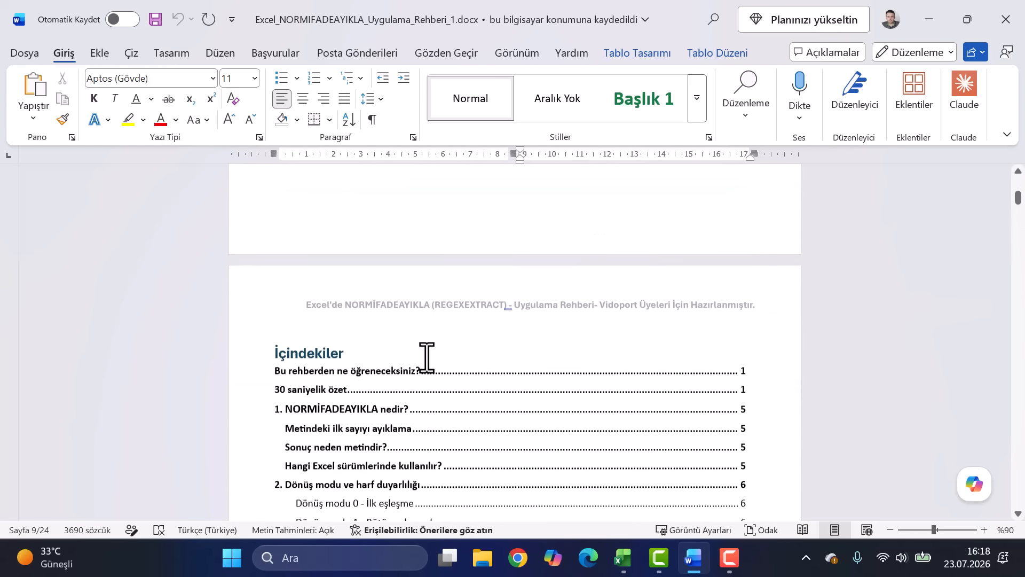
{"action": "scroll", "coordinate": [374, 363], "scroll_direction": "down", "scroll_amount": 1}
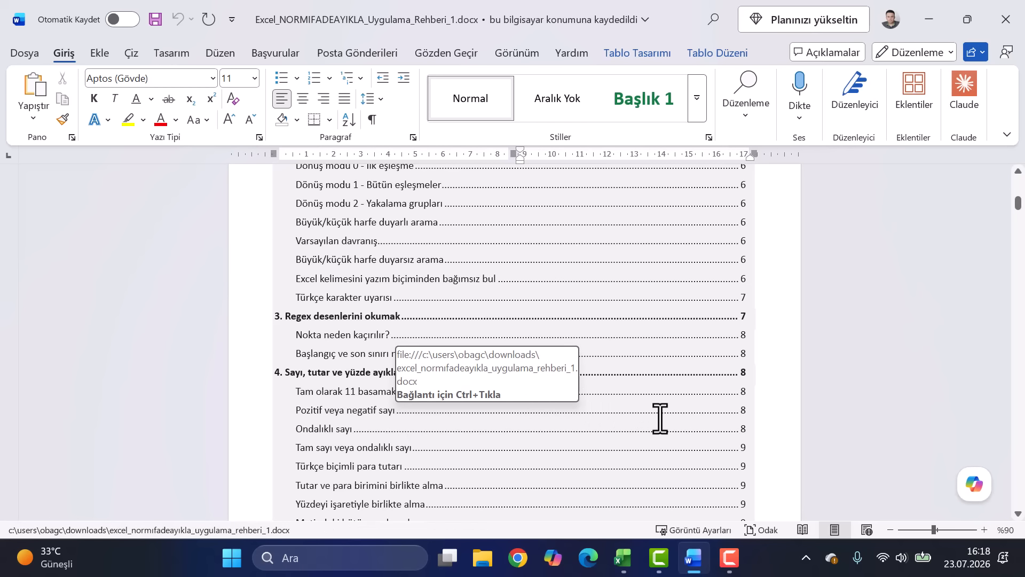
{"action": "left_click", "coordinate": [662, 413]}
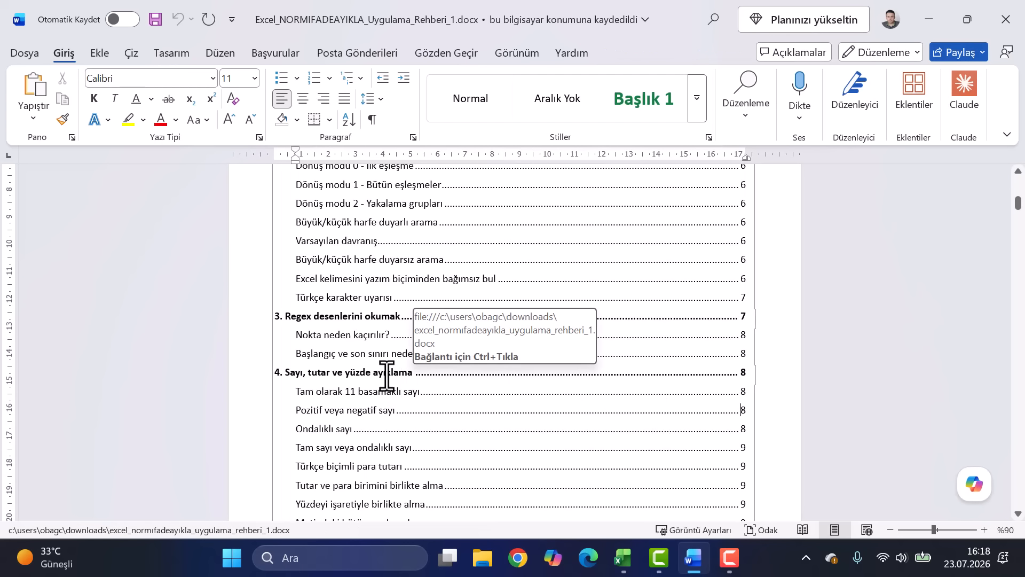
{"action": "left_click", "coordinate": [382, 357]}
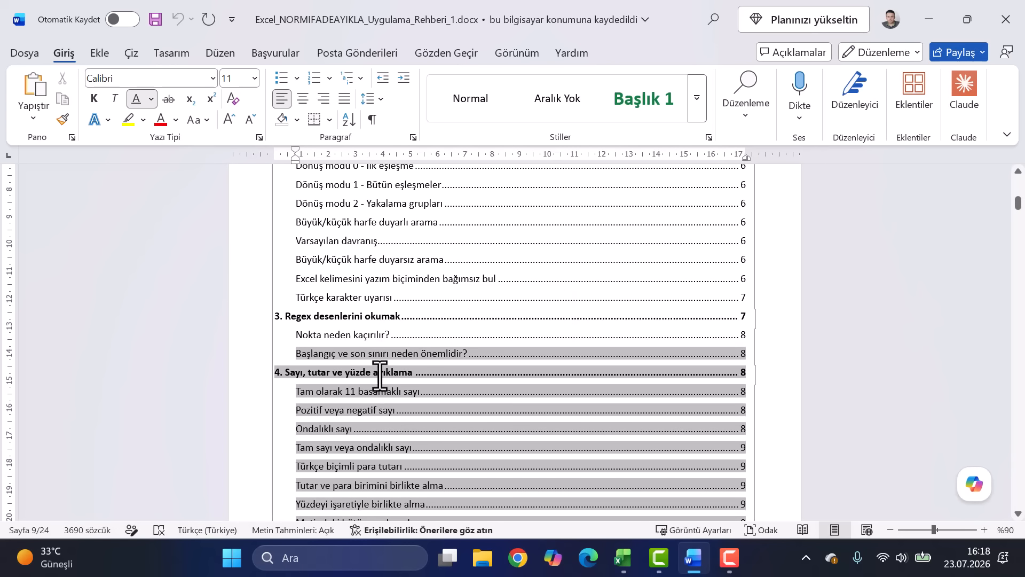
Switch back to the Kitap2 workbook in Excel and move the QR code picture beside the list, across columns E to I at rows 14 to 26
{"action": "left_click", "coordinate": [624, 559]}
{"action": "scroll", "coordinate": [444, 421], "scroll_direction": "down", "scroll_amount": 4}
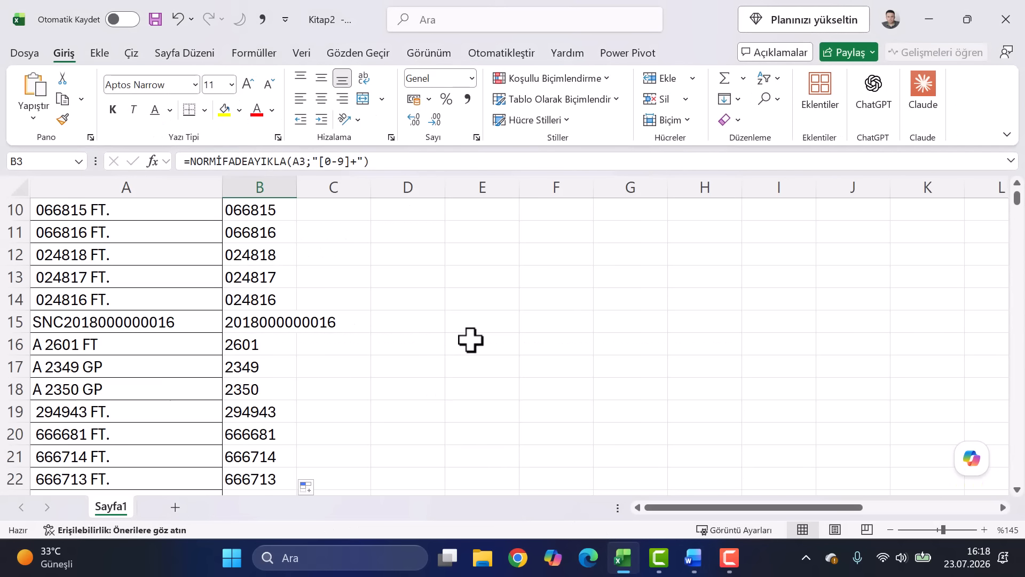
{"action": "scroll", "coordinate": [469, 339], "scroll_direction": "down", "scroll_amount": 5, "text": "ctrl"}
{"action": "left_click_drag", "start_coordinate": [796, 224], "coordinate": [384, 341]}
{"action": "scroll", "coordinate": [383, 341], "scroll_direction": "up", "scroll_amount": 1}
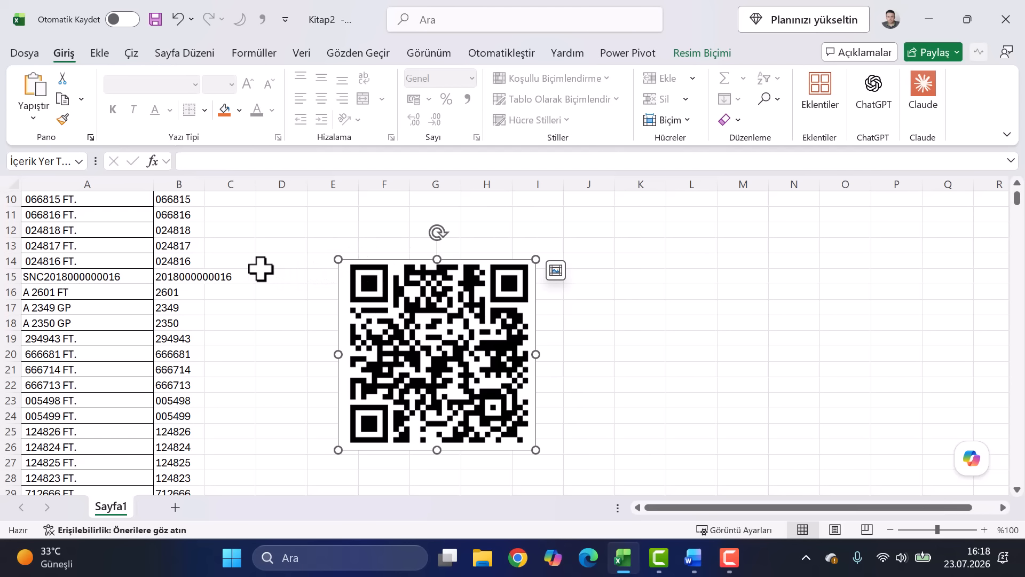
{"action": "left_click", "coordinate": [189, 261]}
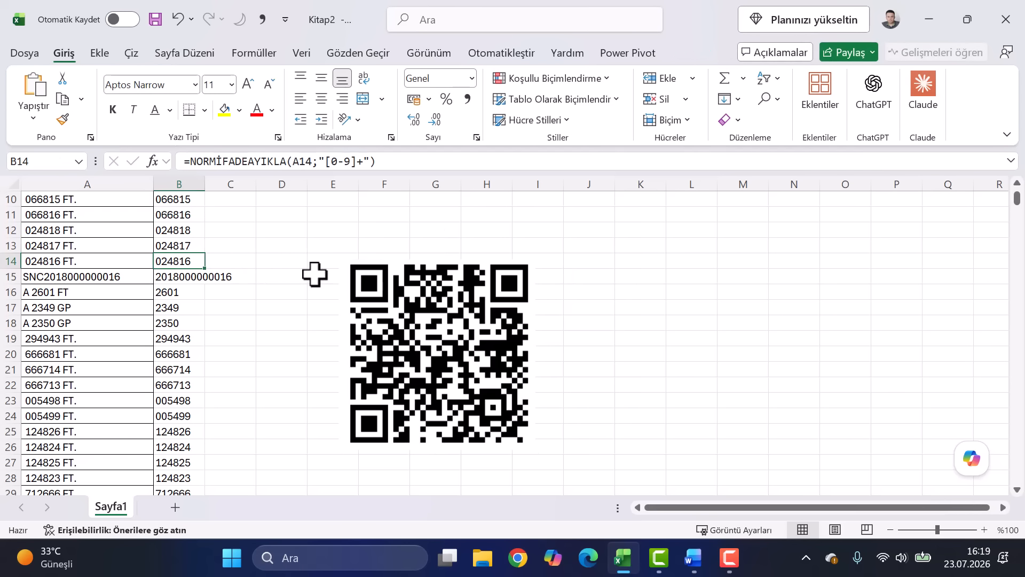
{"action": "left_click", "coordinate": [445, 311]}
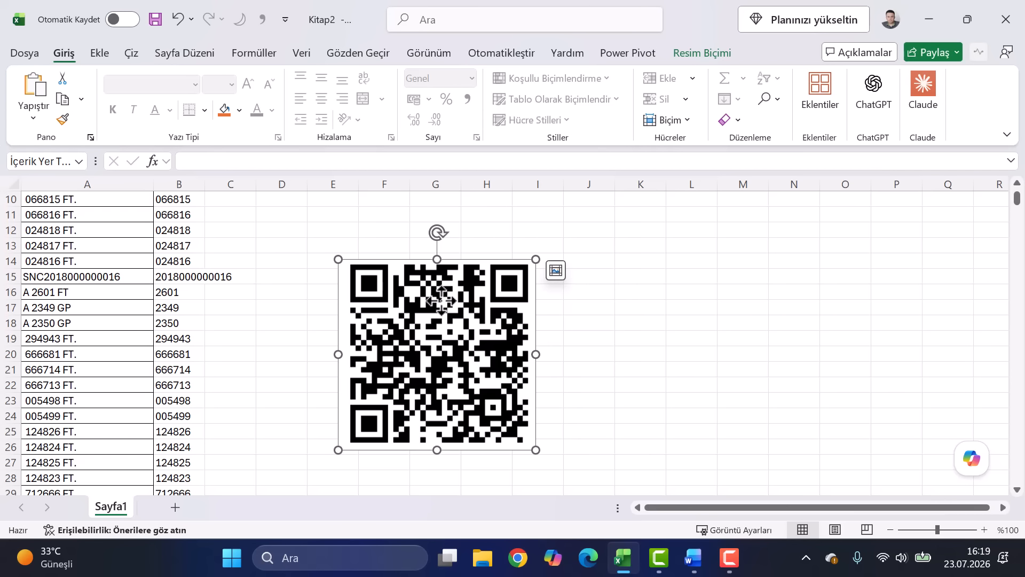
{"action": "left_click", "coordinate": [192, 234]}
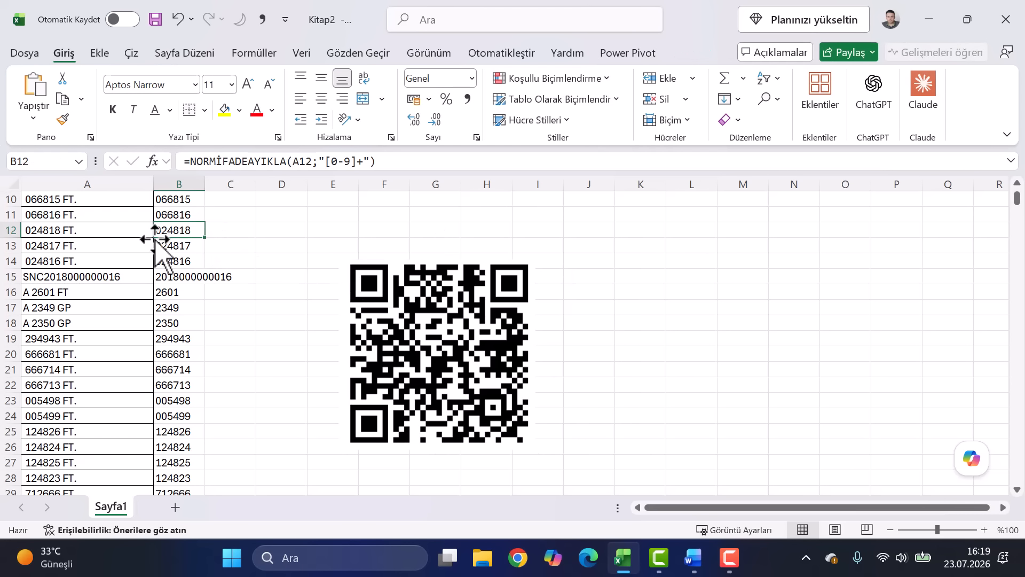
Compare the first Referans entries in column A with the extracted numbers and their formulas in column B, rows 3 to 9
{"action": "scroll", "coordinate": [171, 236], "scroll_direction": "up", "scroll_amount": 2}
{"action": "left_click", "coordinate": [180, 241]}
{"action": "scroll", "coordinate": [180, 238], "scroll_direction": "up", "scroll_amount": 1}
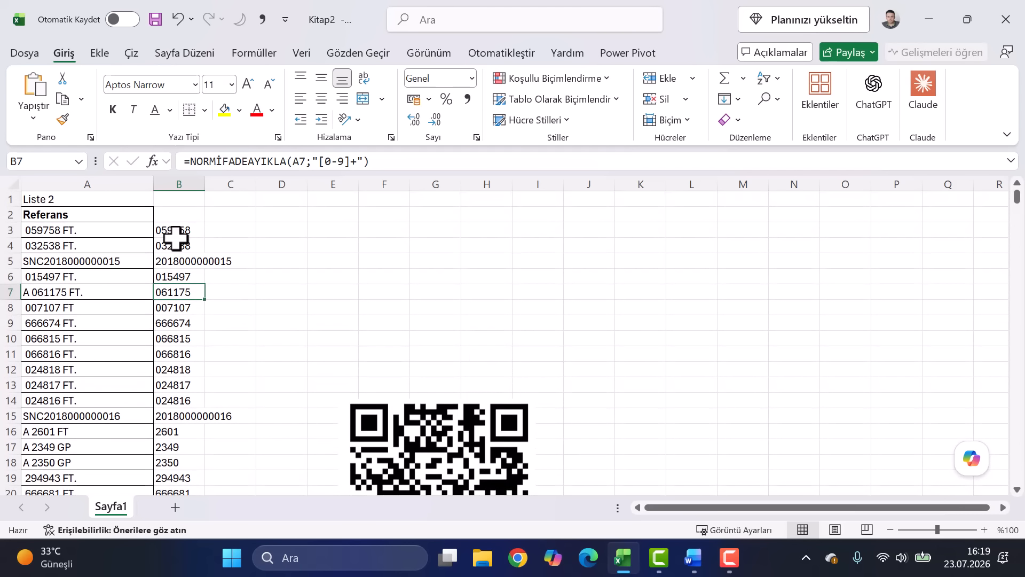
{"action": "left_click", "coordinate": [89, 229]}
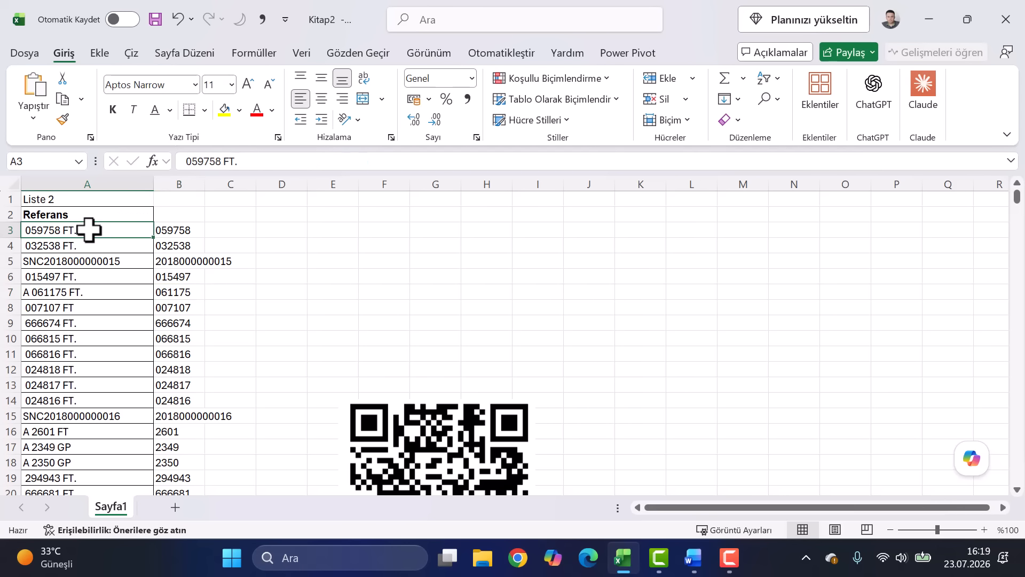
{"action": "left_click", "coordinate": [79, 283]}
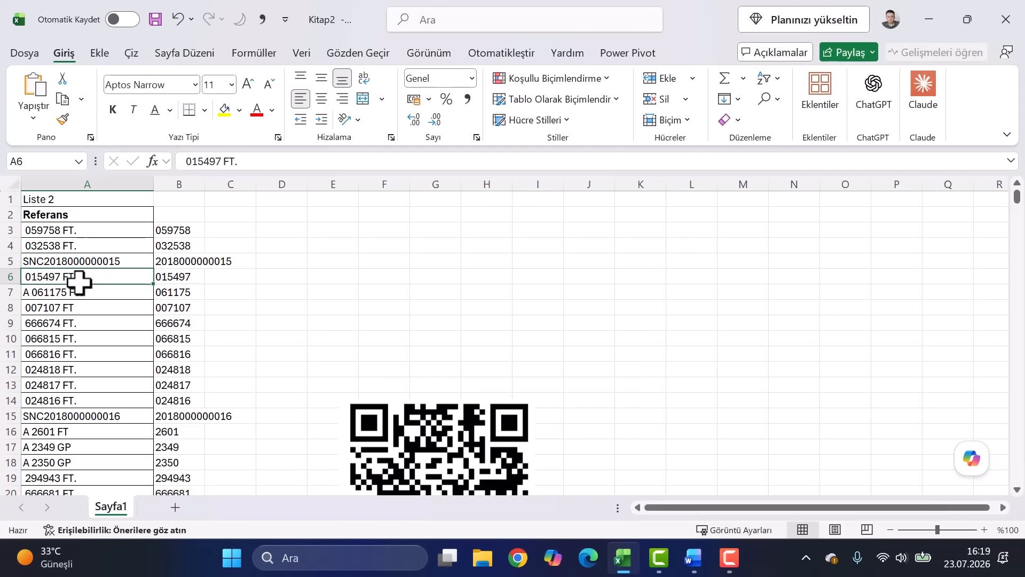
{"action": "left_click", "coordinate": [174, 233]}
{"action": "left_click_drag", "start_coordinate": [175, 233], "coordinate": [165, 286]}
{"action": "left_click", "coordinate": [183, 263]}
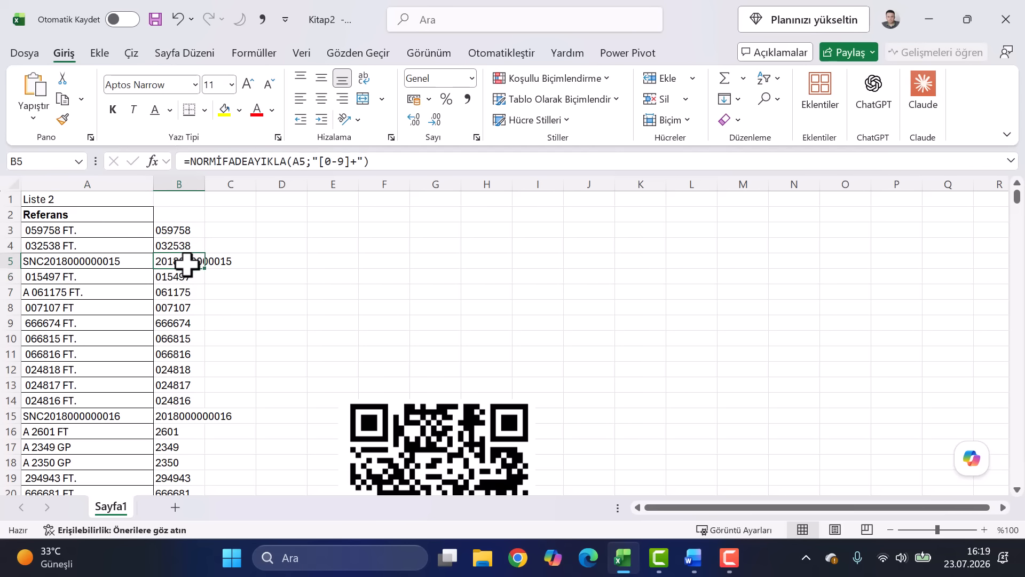
{"action": "left_click", "coordinate": [143, 228]}
{"action": "left_click", "coordinate": [213, 227]}
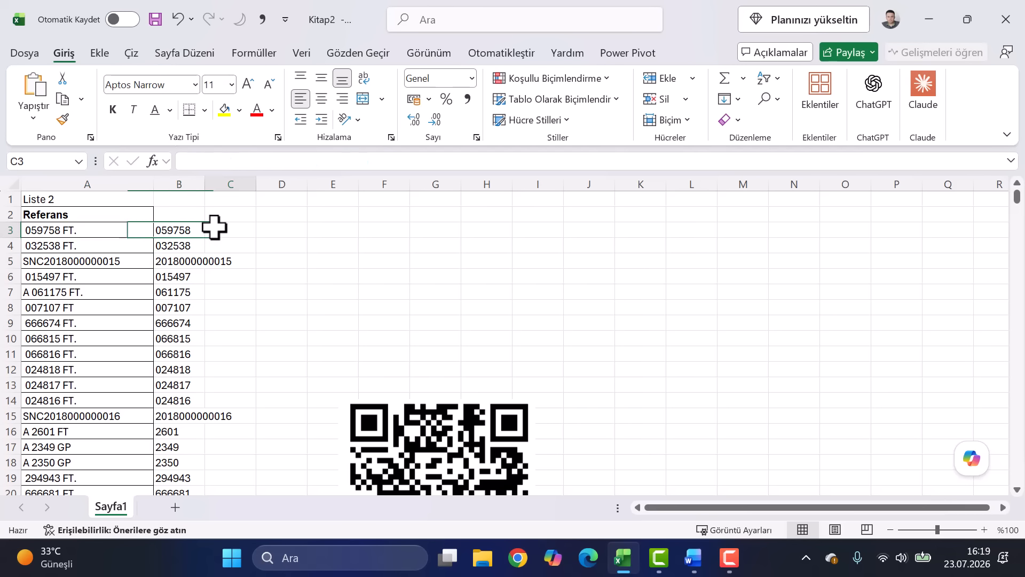
{"action": "left_click_drag", "start_coordinate": [214, 227], "coordinate": [228, 260]}
{"action": "left_click", "coordinate": [171, 318]}
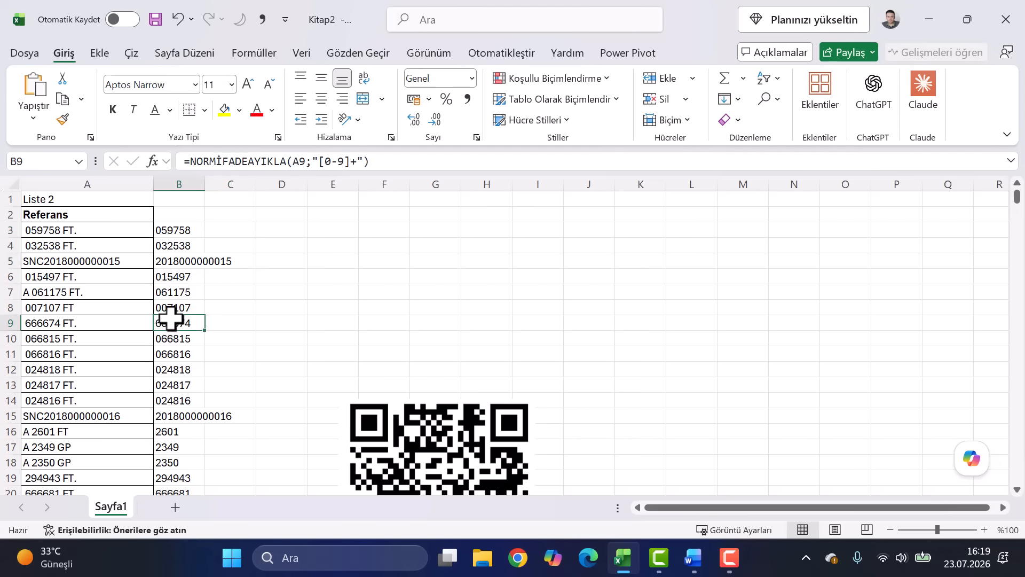
{"action": "left_click", "coordinate": [236, 266]}
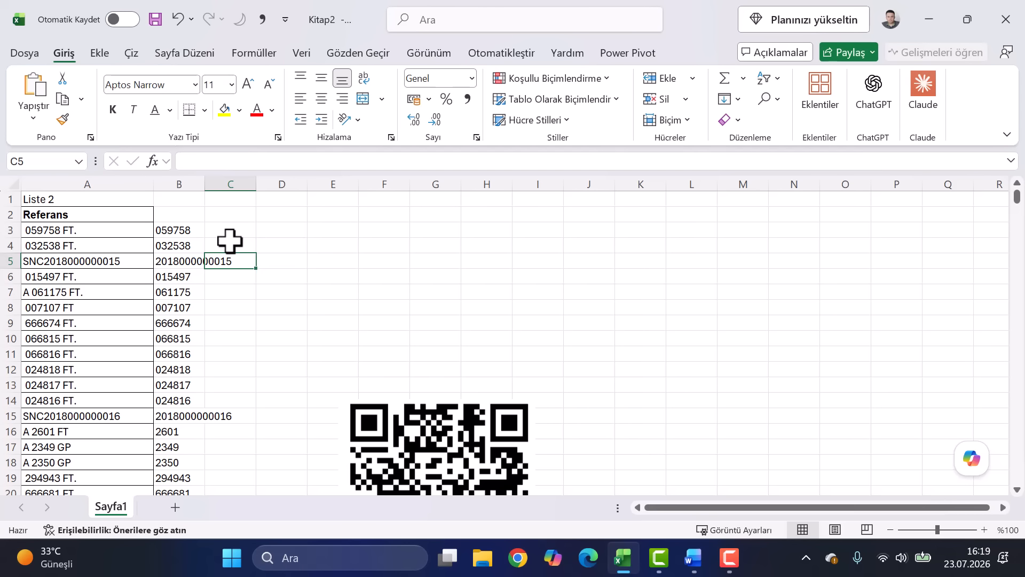
Move the QR code picture up beside the start of the list, across columns F to J at rows 7 to 19
{"action": "left_click_drag", "start_coordinate": [460, 428], "coordinate": [504, 313]}
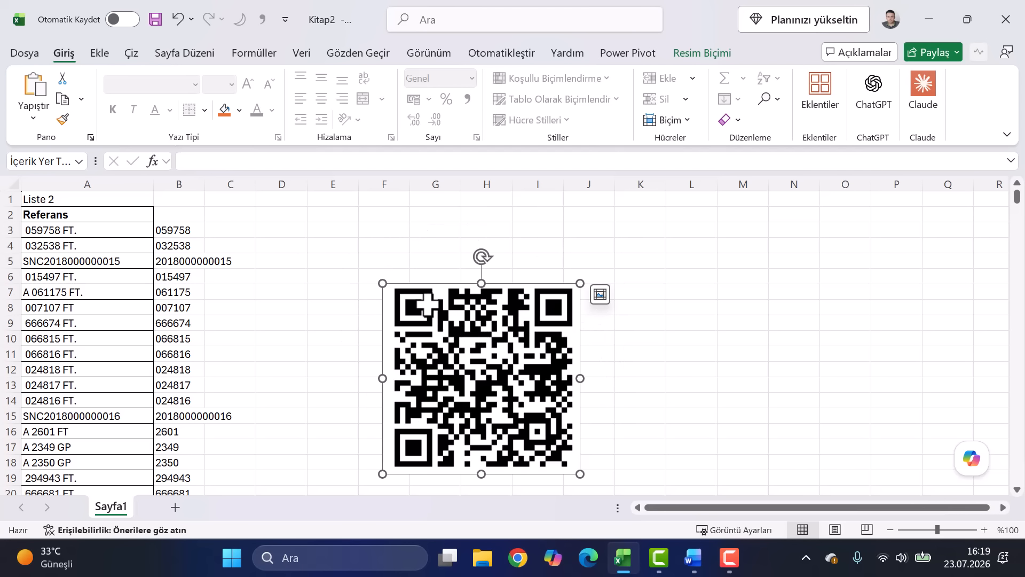
{"action": "left_click", "coordinate": [251, 245]}
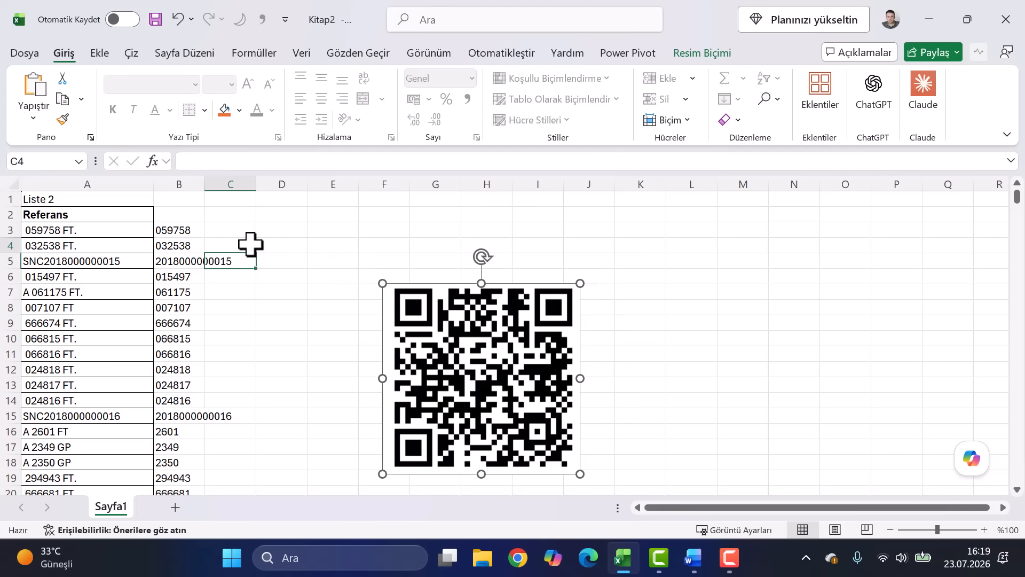